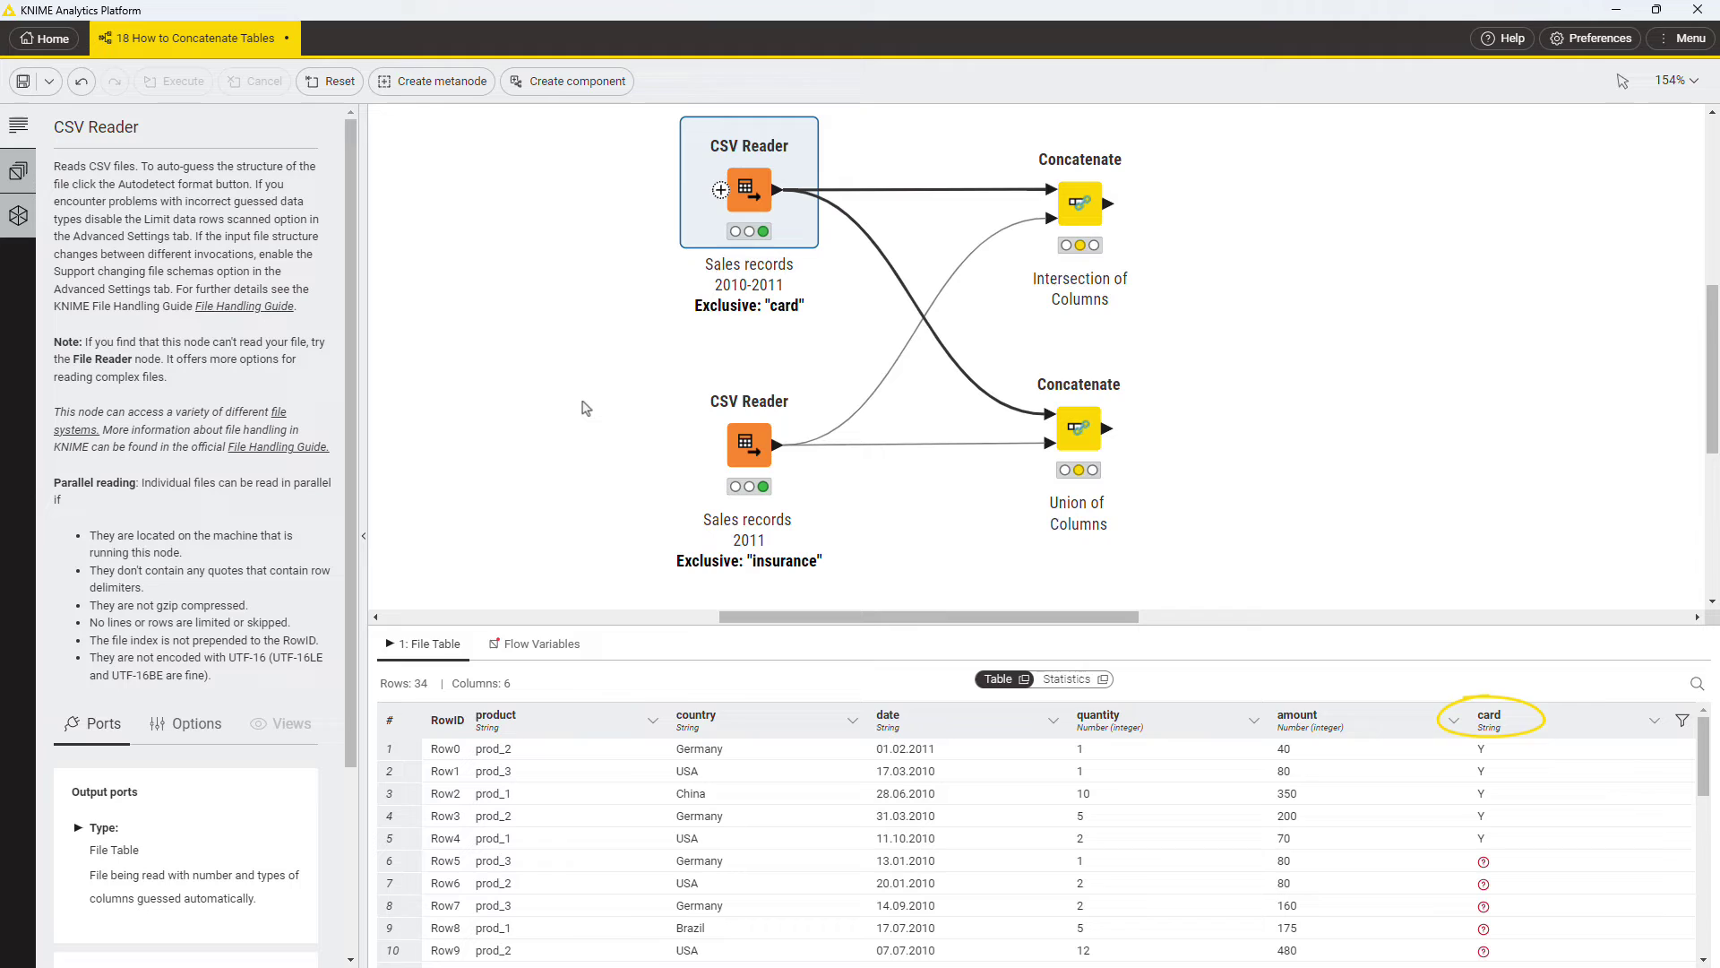
# Display the 47-row Sales records 2011 table, including its insurance column
pyautogui.click(743, 444)
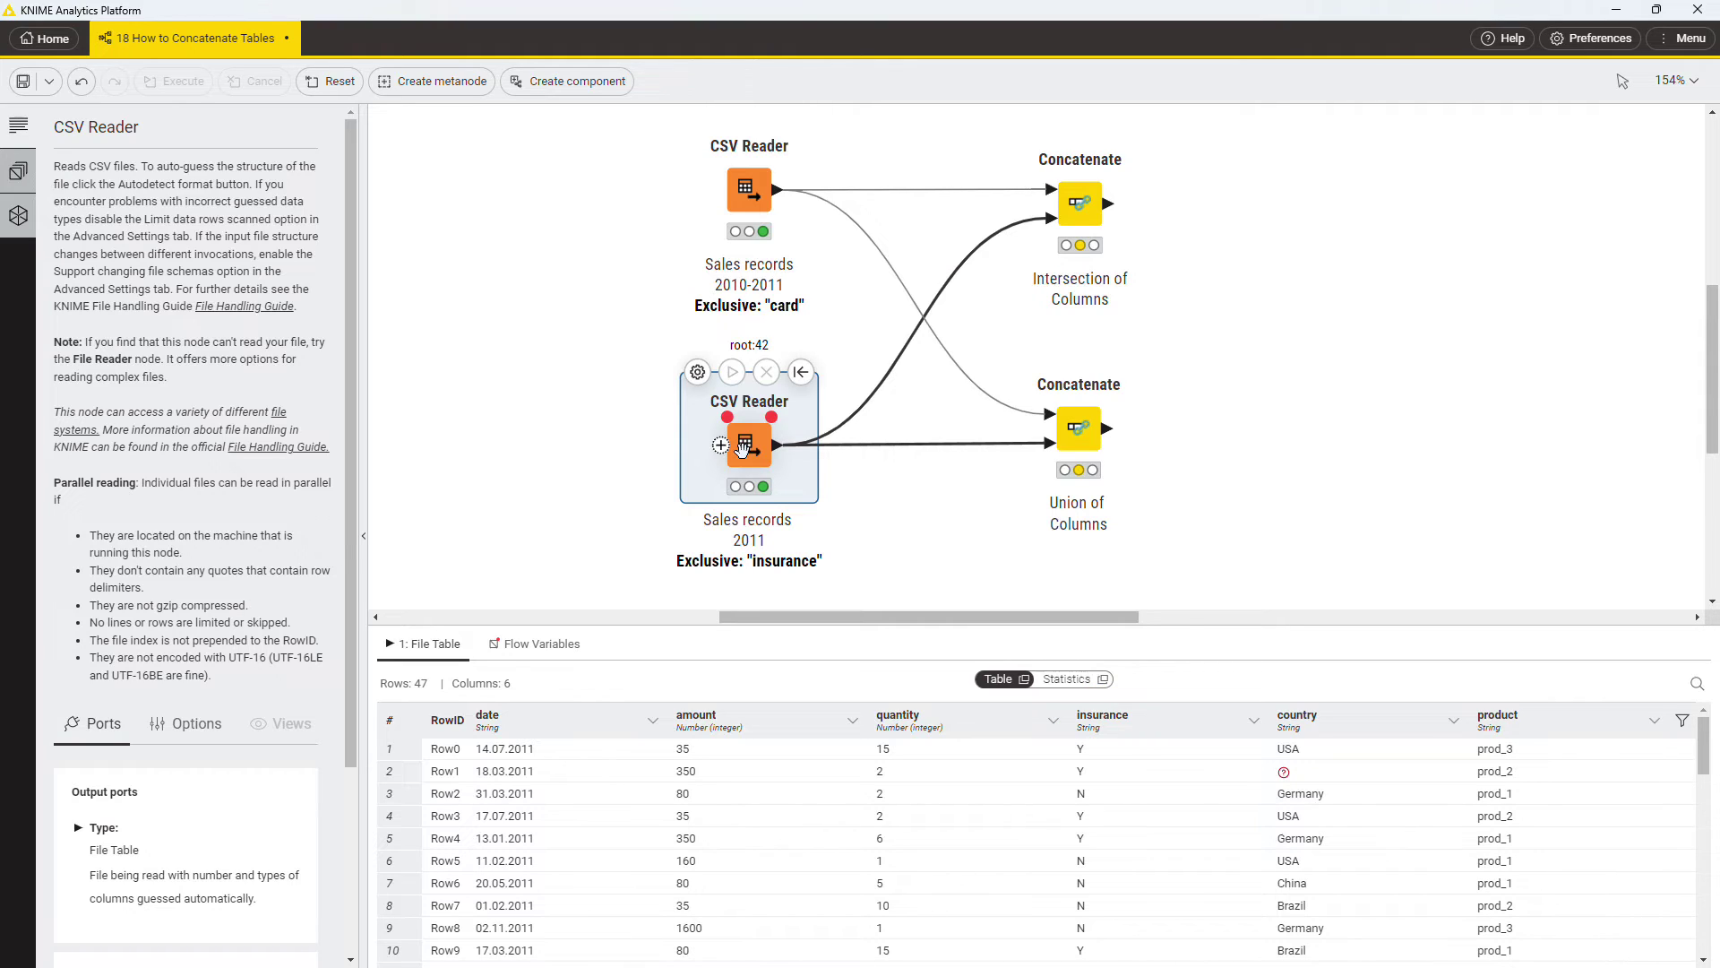
# Configure Concatenate to keep only the intersection of columns with the '_dup' RowID suffix, and run it
pyautogui.moveTo(1080, 202)
pyautogui.click(1029, 131)
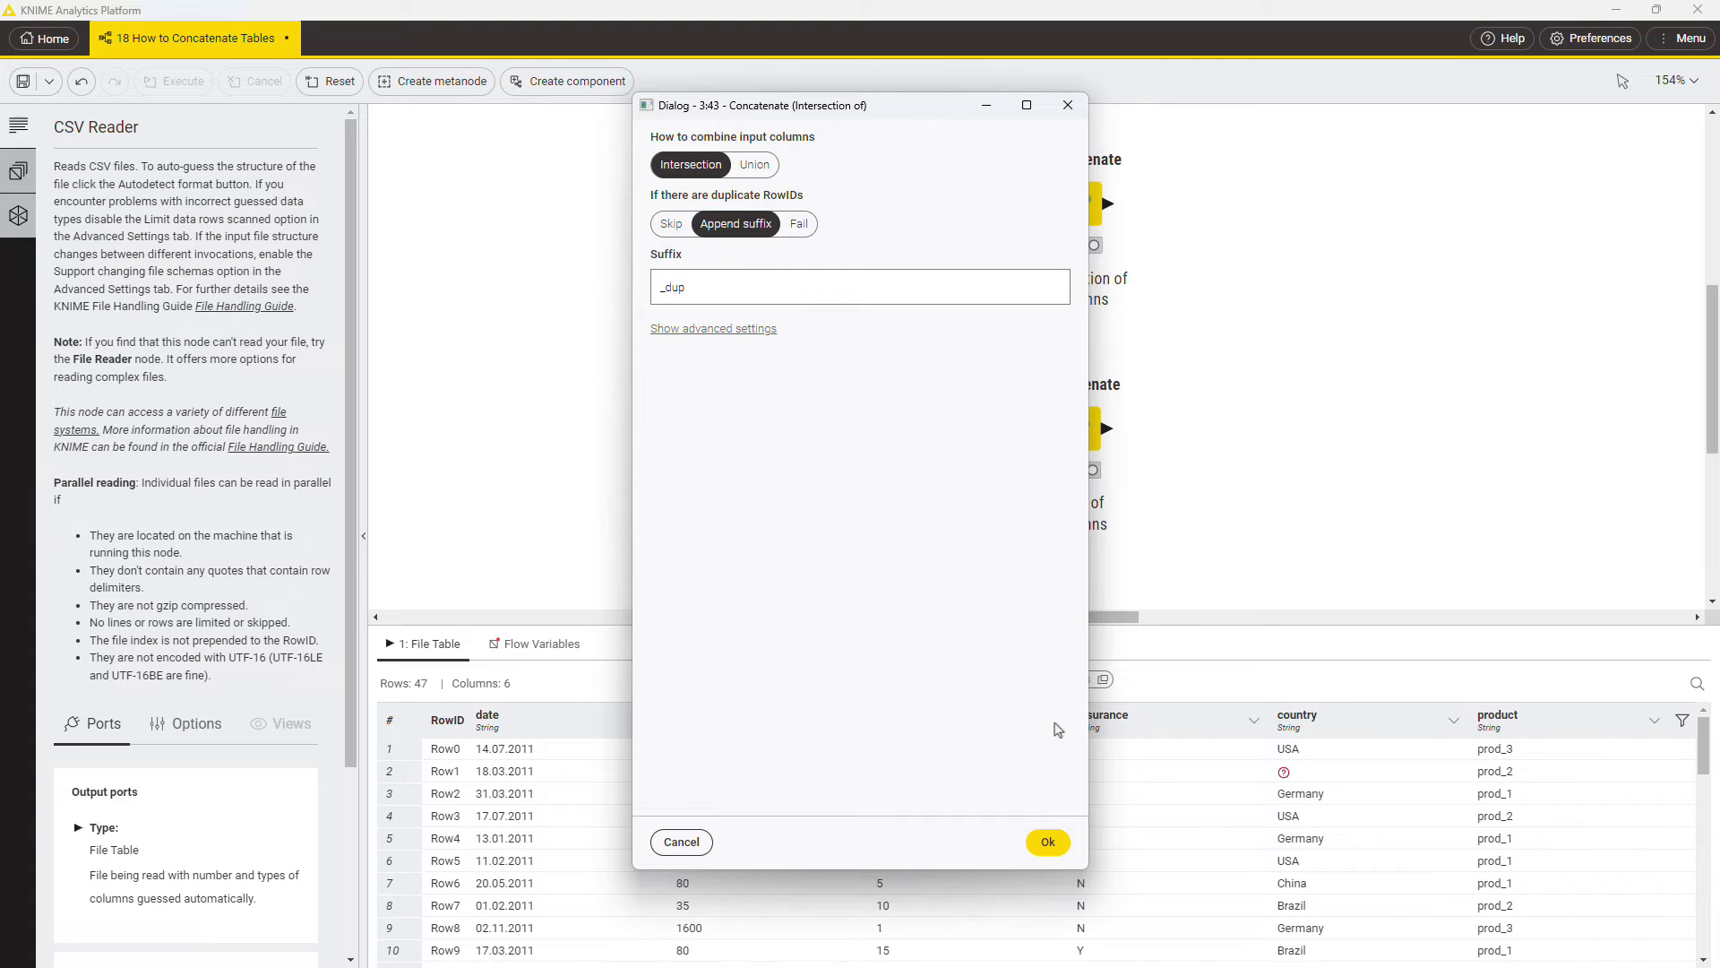
pyautogui.click(1047, 843)
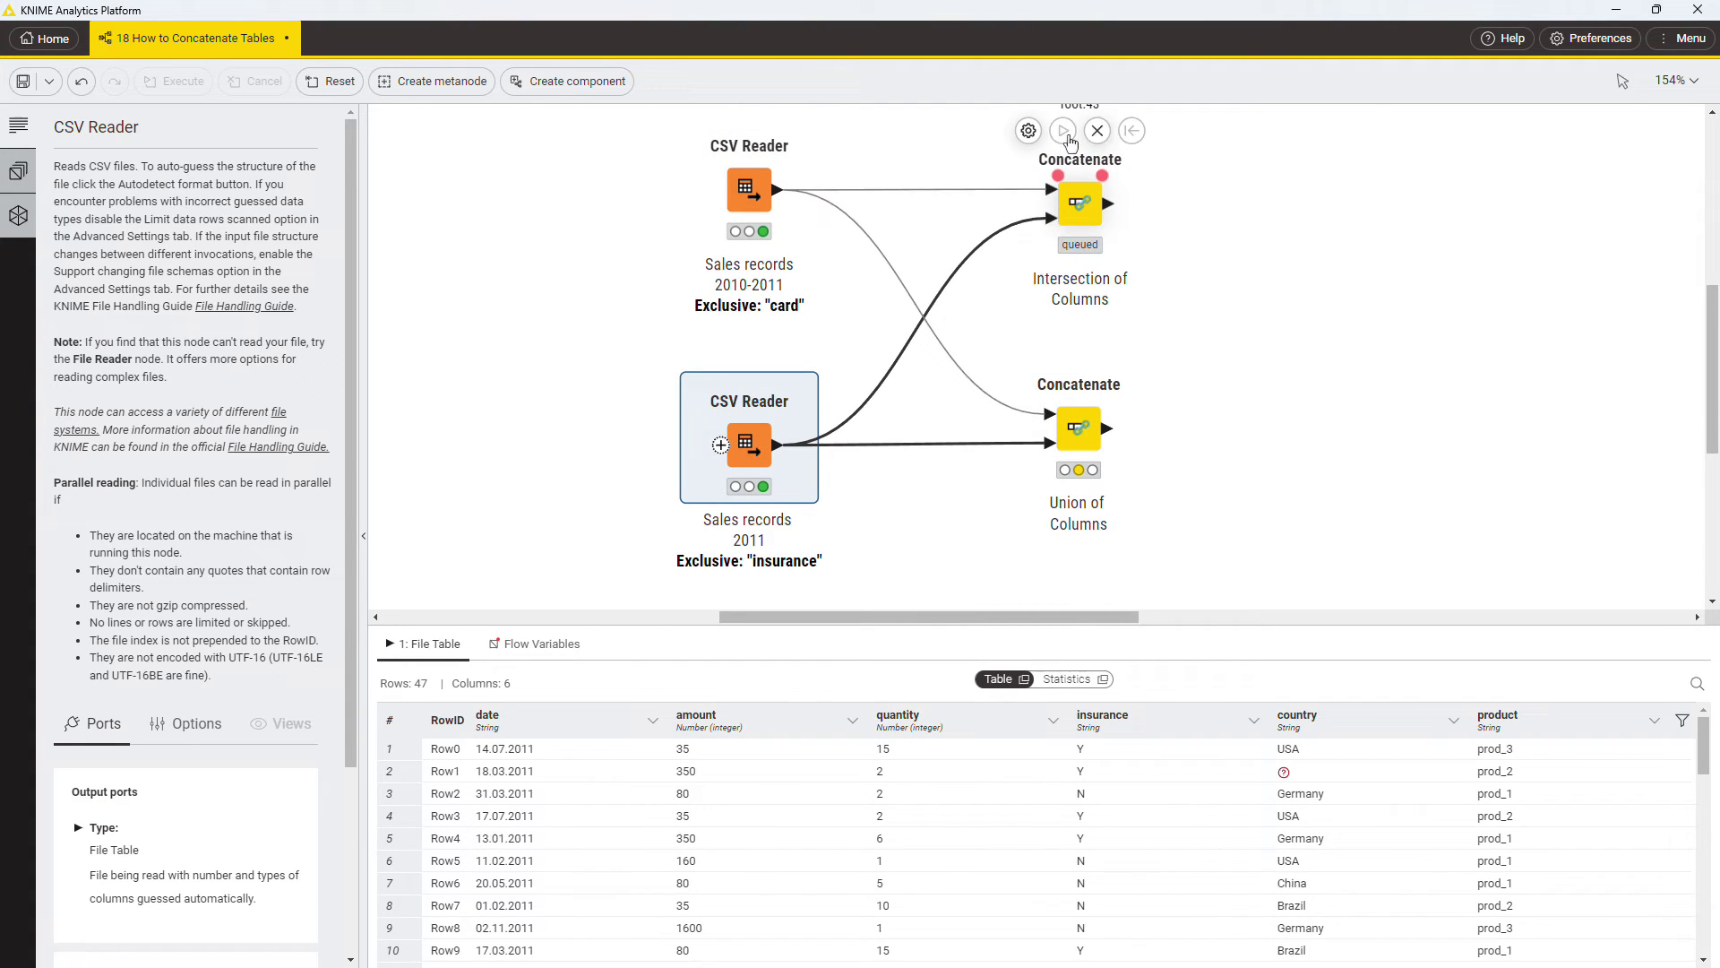
pyautogui.click(1080, 204)
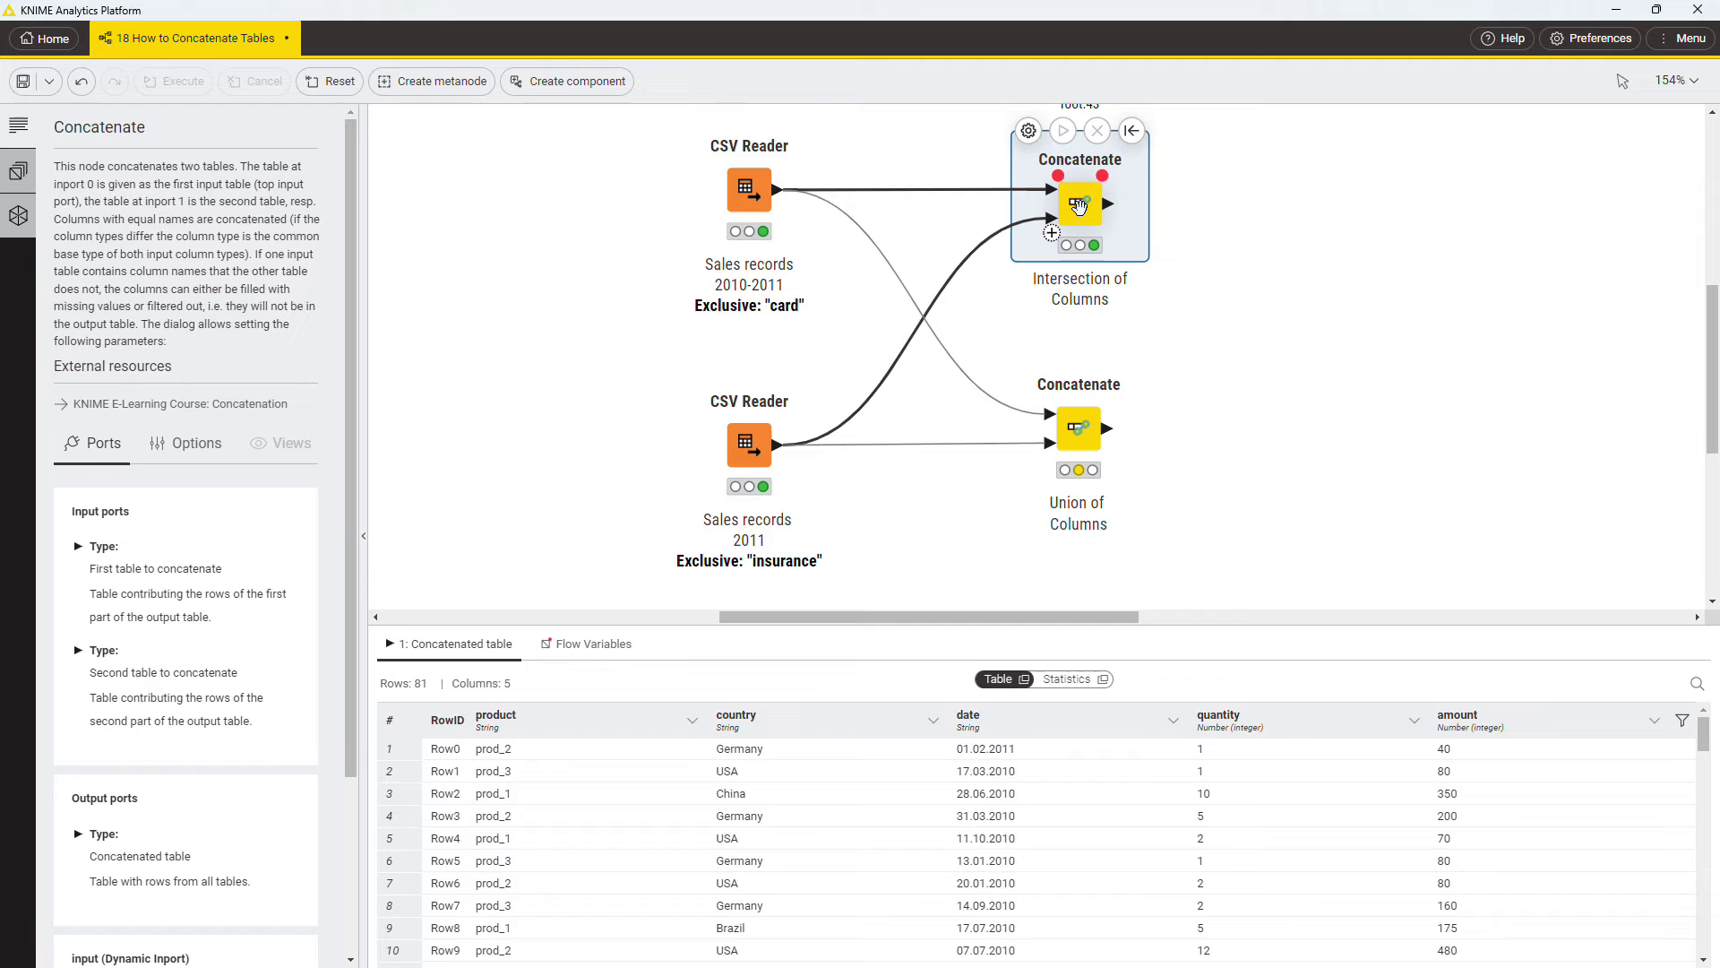
pyautogui.scroll(-5, 1139, 843)
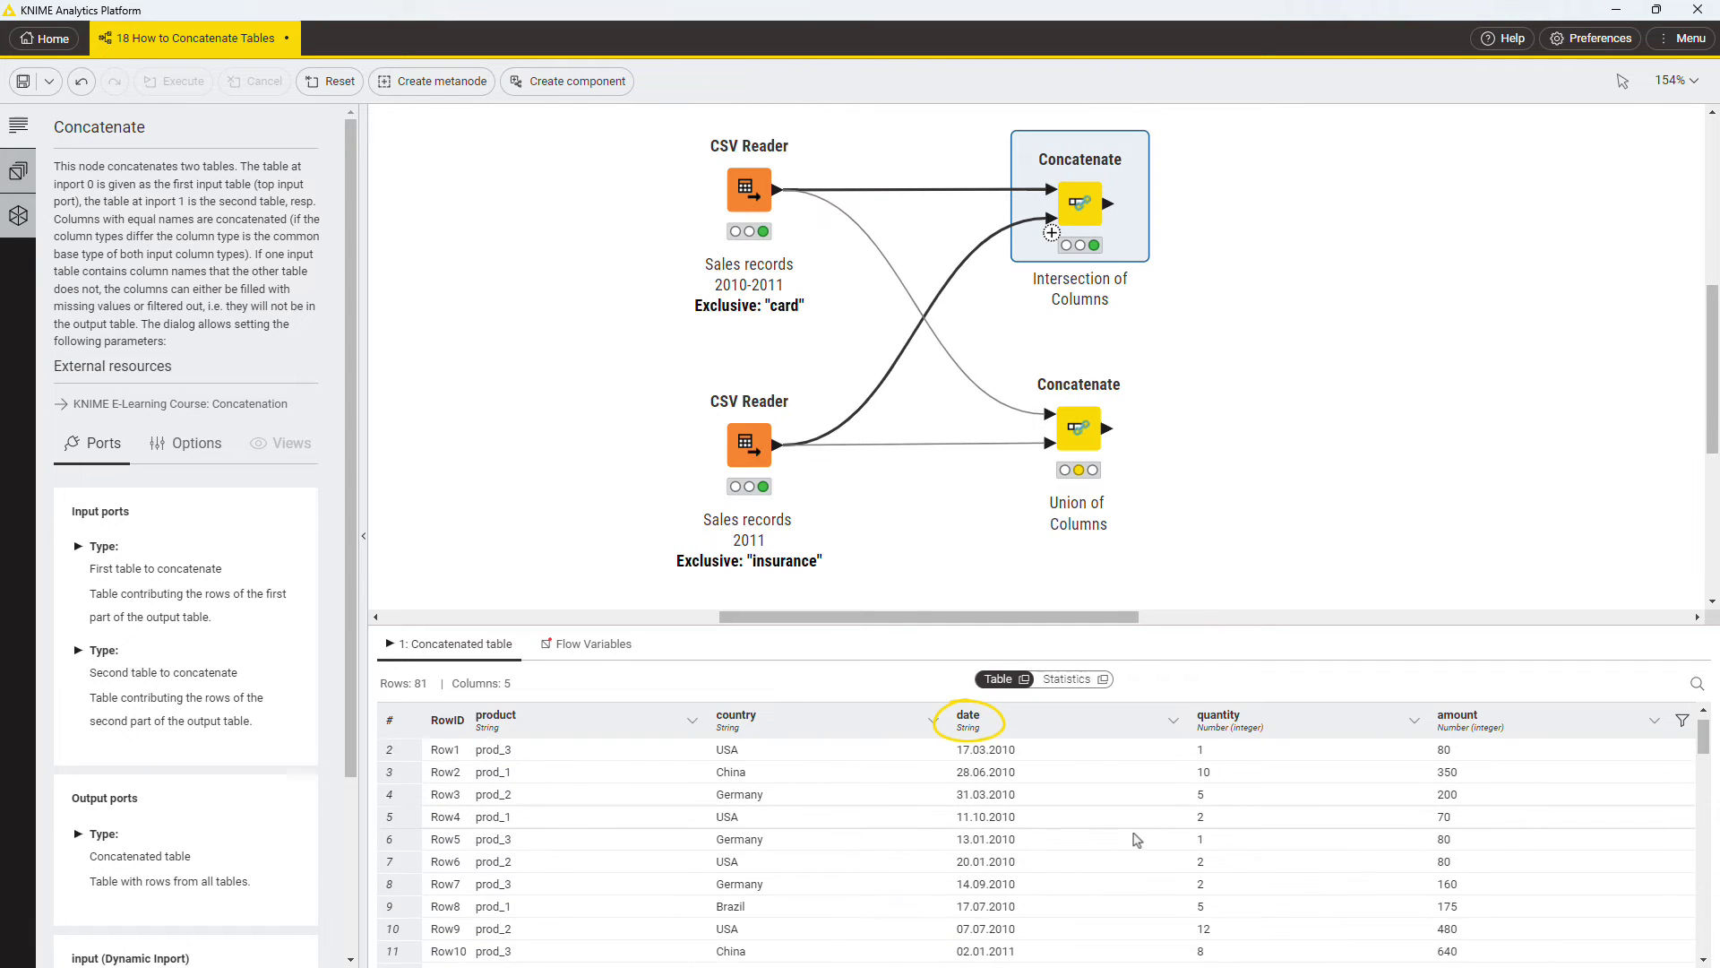
pyautogui.scroll(-5, 1137, 840)
pyautogui.scroll(-5, 1133, 836)
pyautogui.scroll(-5, 1131, 833)
pyautogui.scroll(-5, 1134, 836)
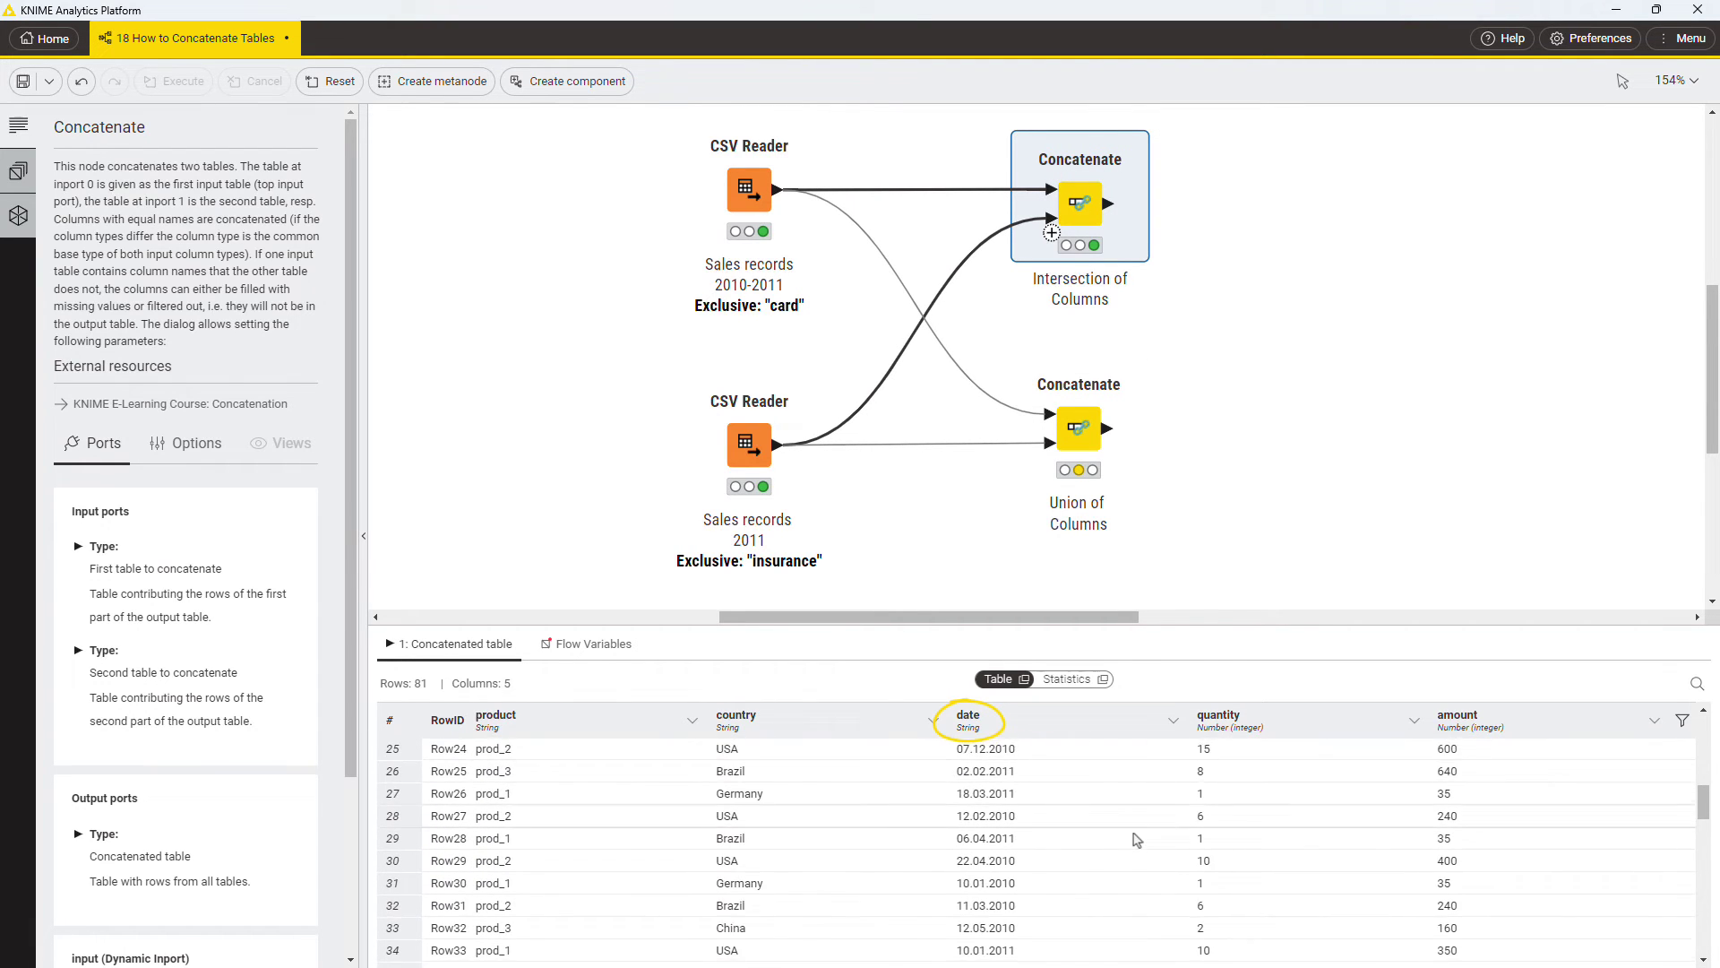
pyautogui.scroll(-5, 1134, 837)
pyautogui.scroll(-5, 1134, 837)
pyautogui.scroll(-5, 1135, 840)
pyautogui.scroll(-4, 1135, 839)
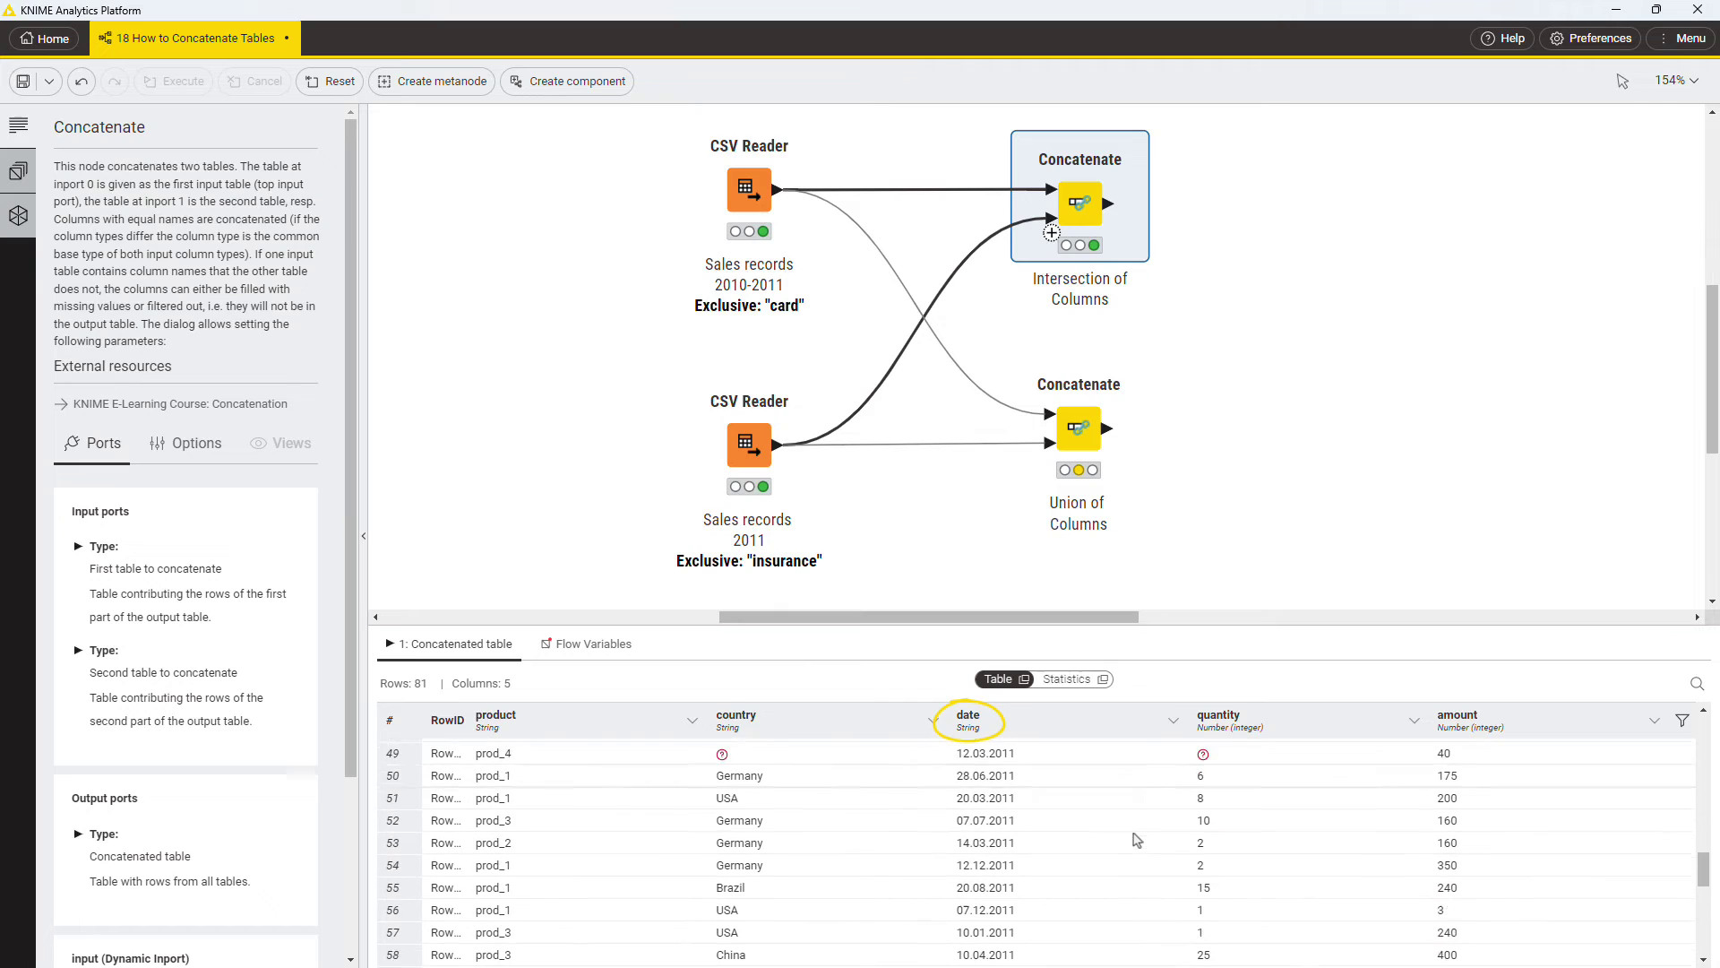
pyautogui.scroll(-4, 1135, 836)
pyautogui.scroll(-4, 1134, 834)
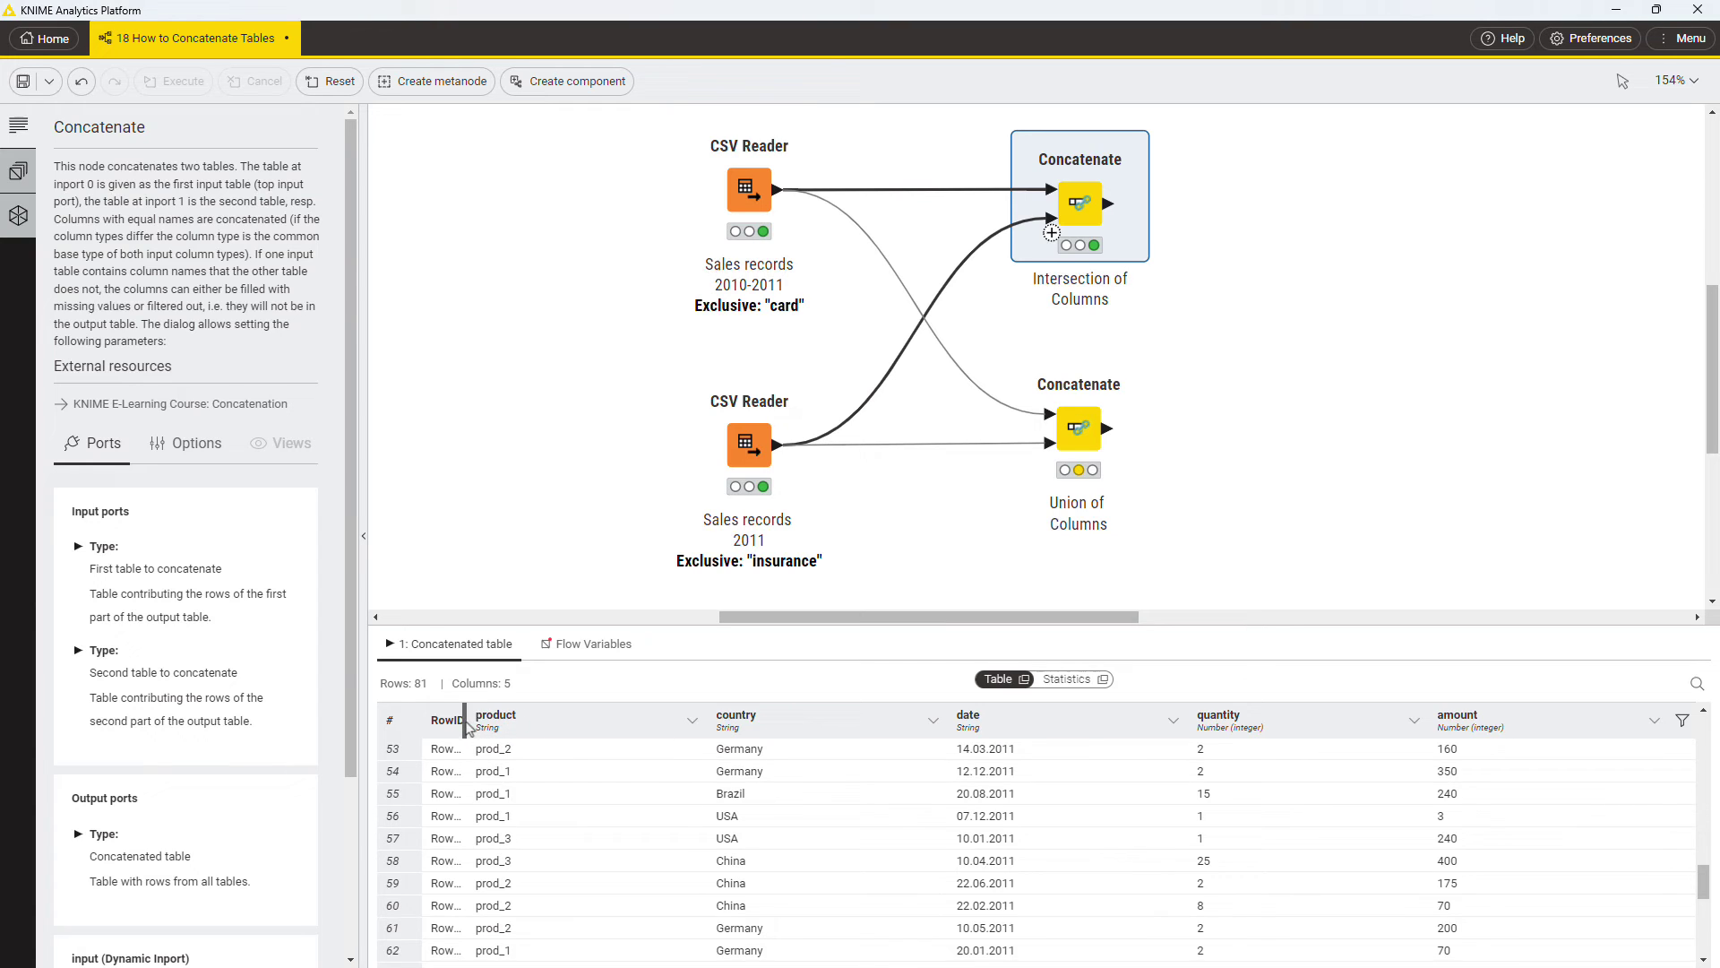
# Widen the RowID column of the 81-row intersected table to reveal the '_dup' suffixes
pyautogui.moveTo(467, 721); pyautogui.dragTo(528, 723)
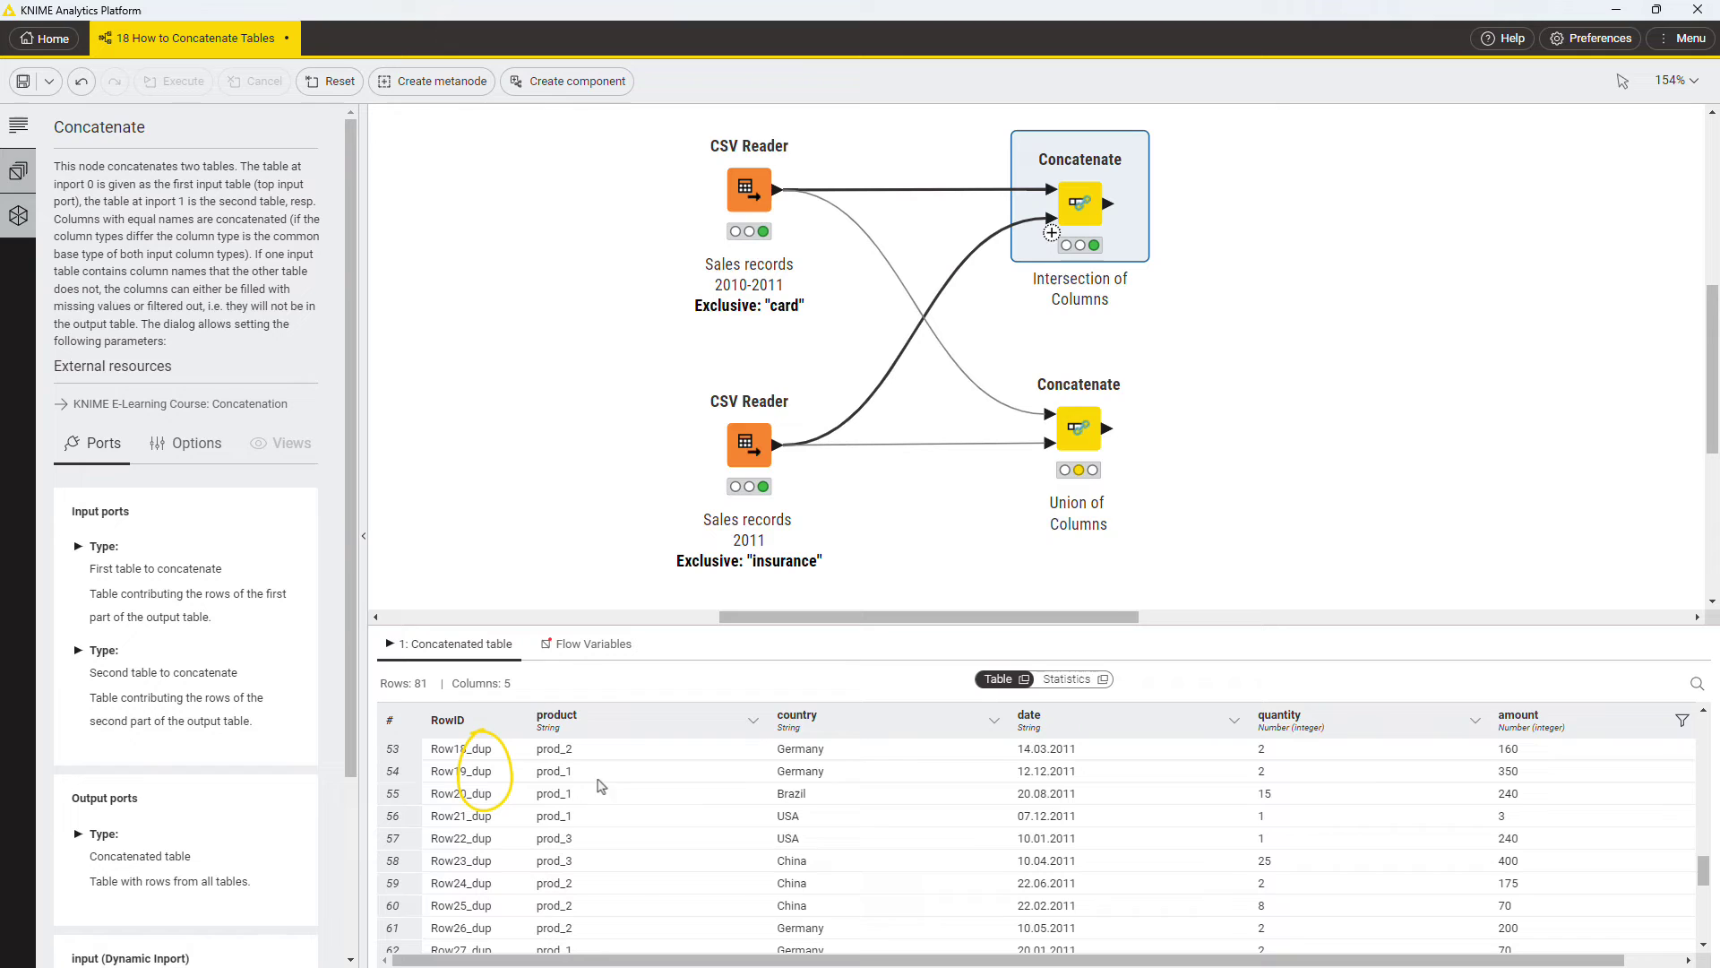
pyautogui.scroll(4, 648, 863)
pyautogui.scroll(4, 649, 864)
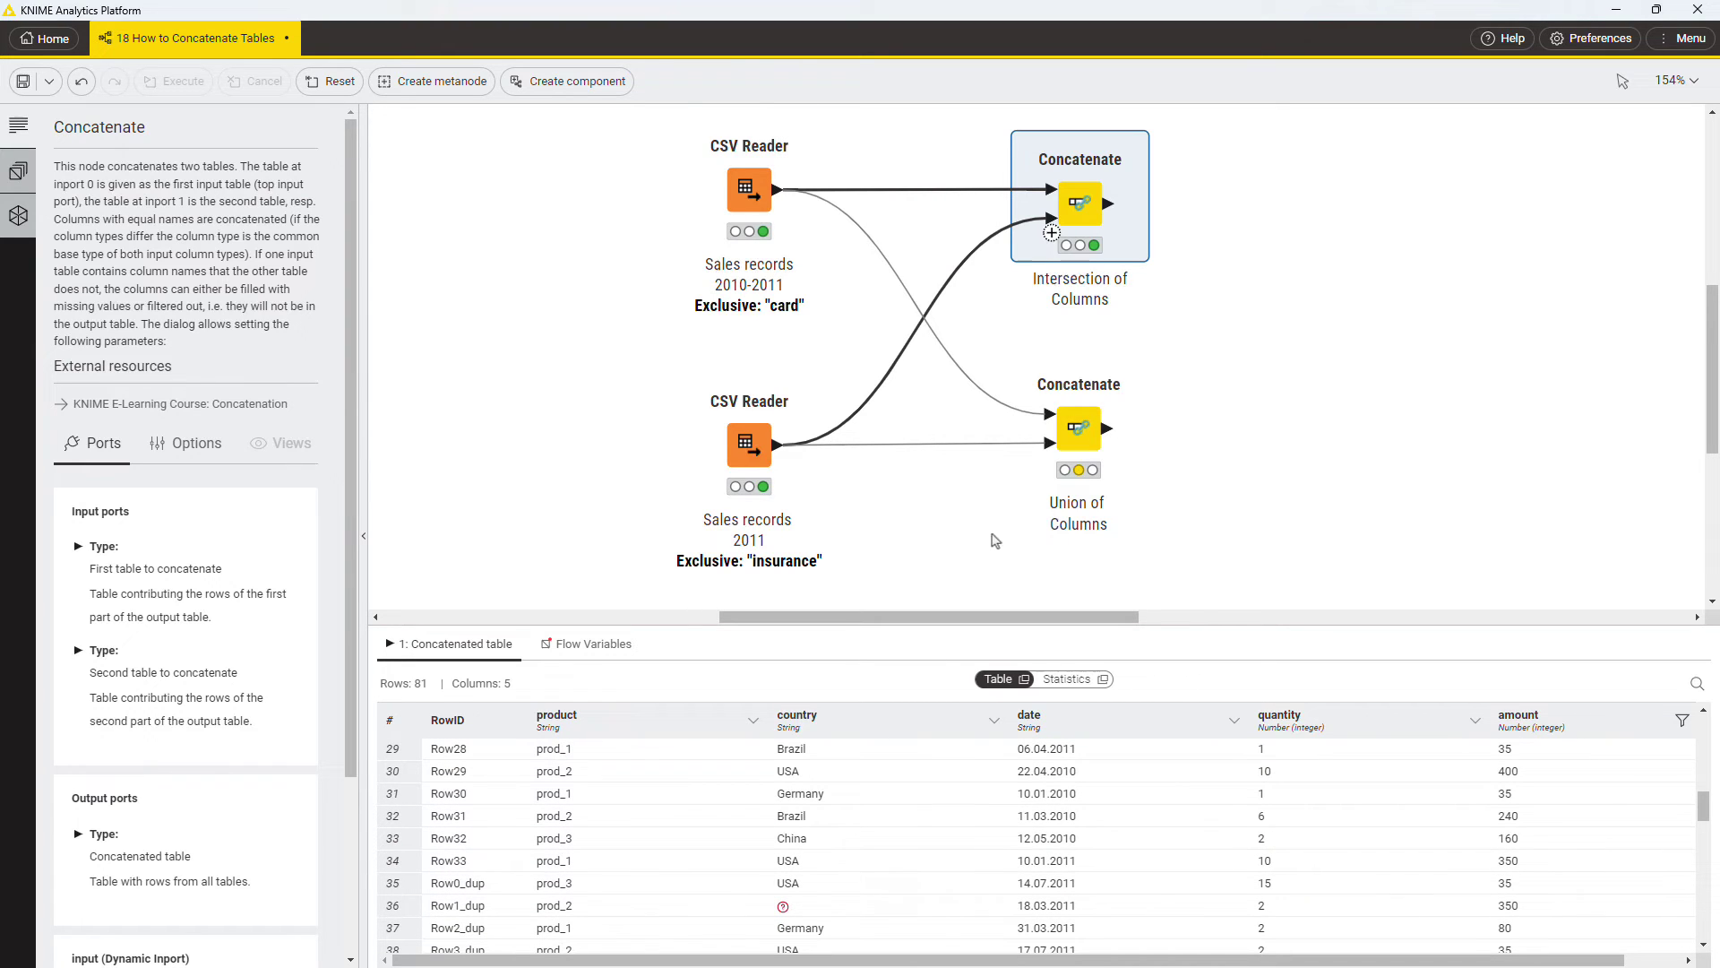
# Confirm the Union of Columns settings and execute it, yielding 81 rows with card and insurance
pyautogui.doubleClick(1078, 428)
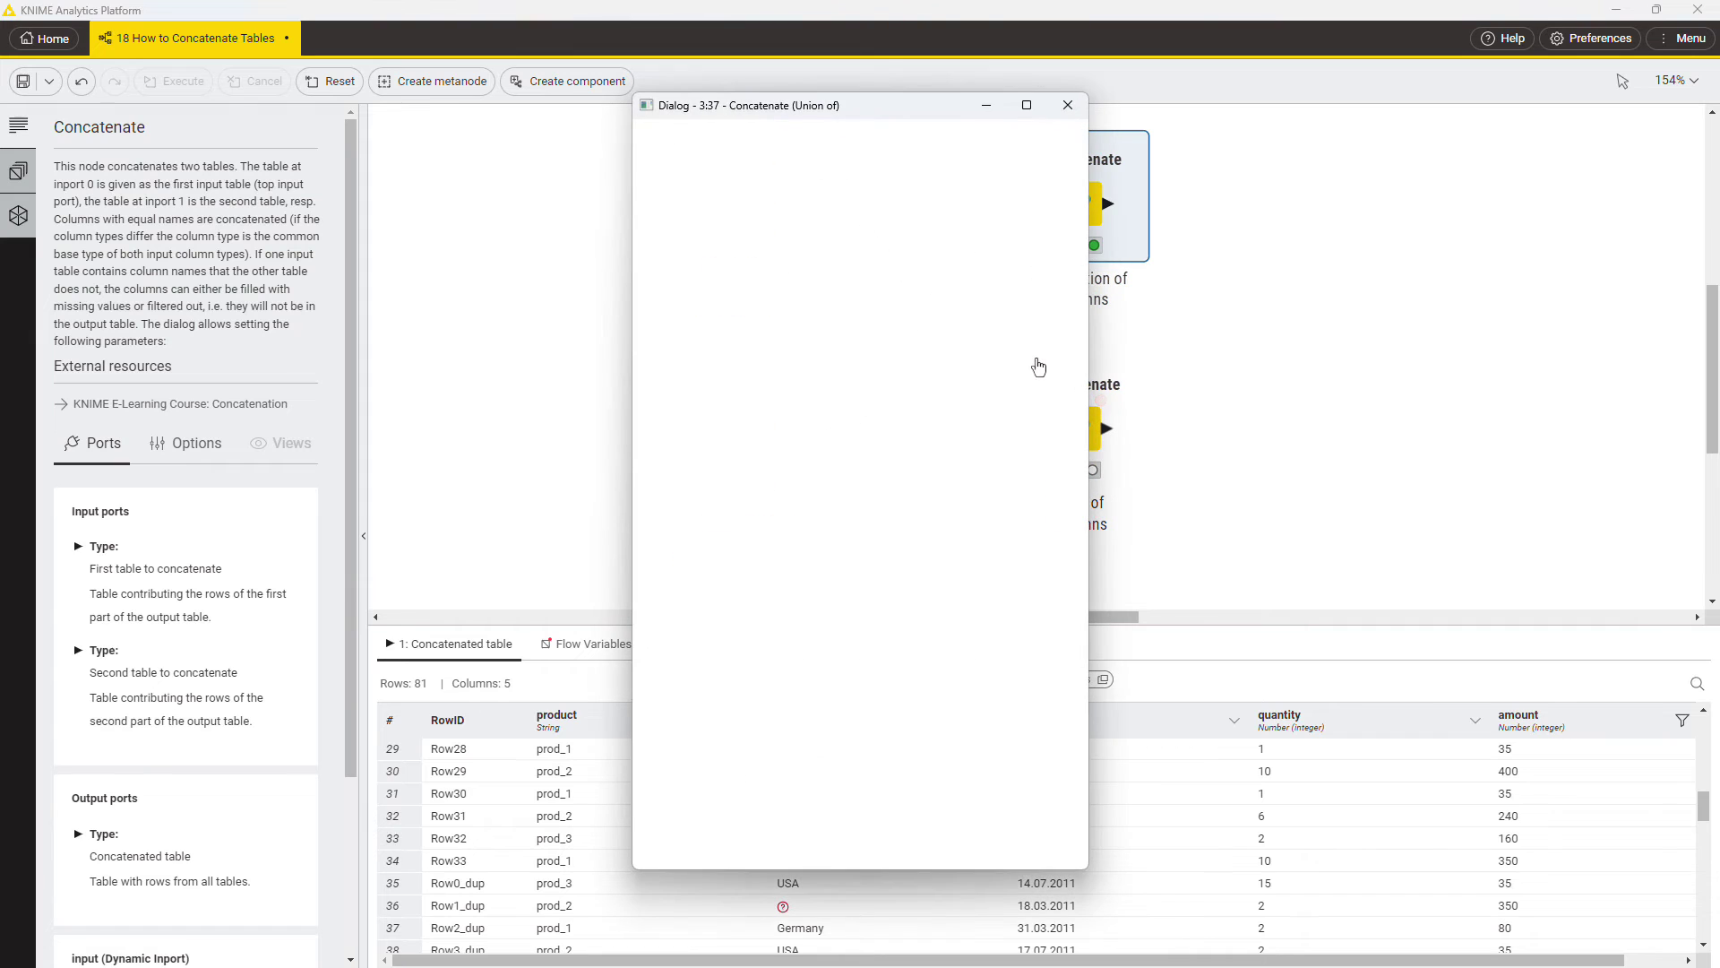
pyautogui.click(1047, 842)
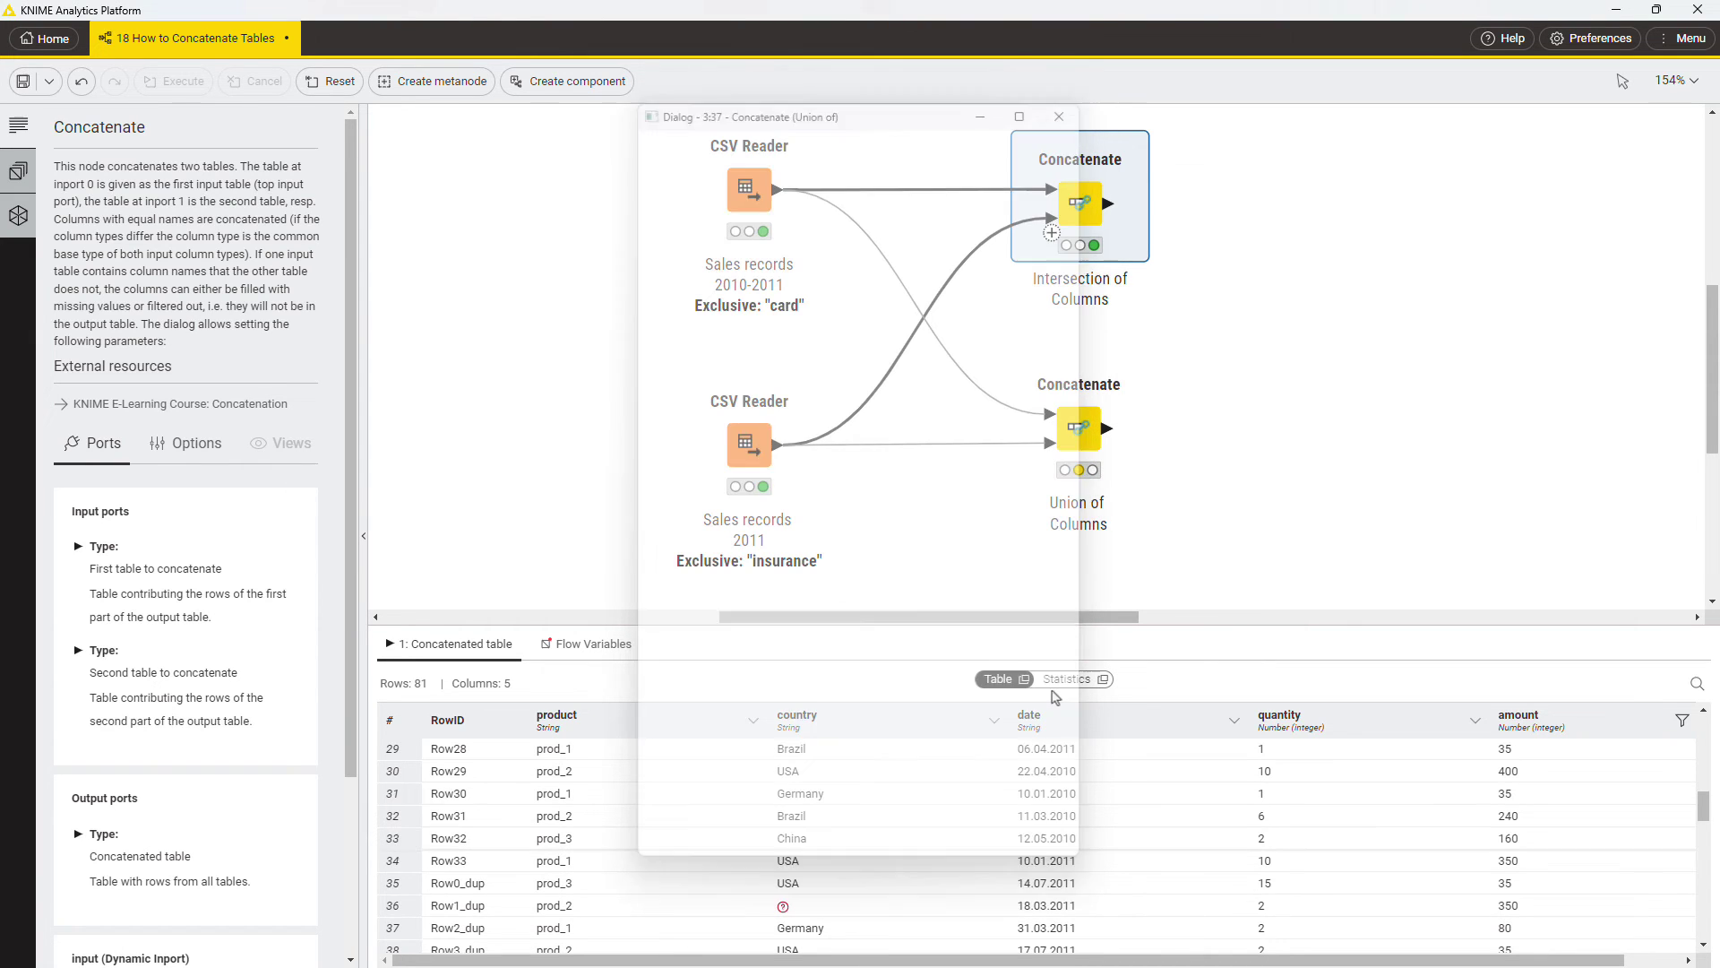
pyautogui.click(1064, 355)
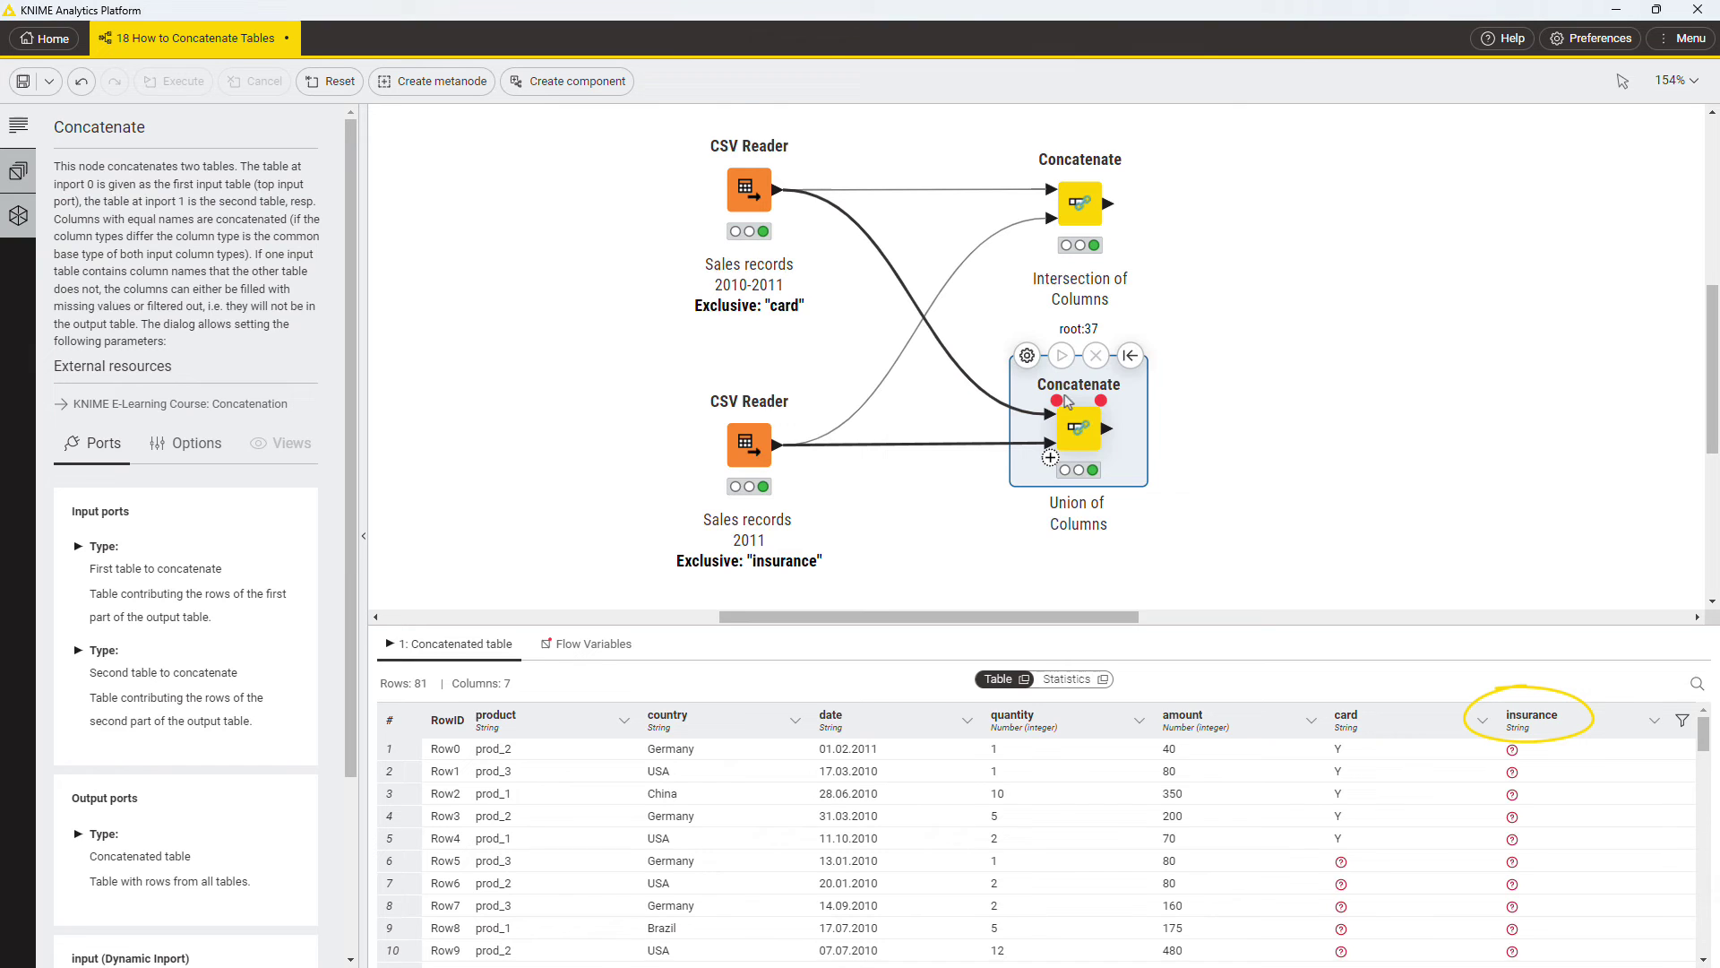
pyautogui.scroll(-3, 1092, 847)
pyautogui.scroll(-3, 1092, 857)
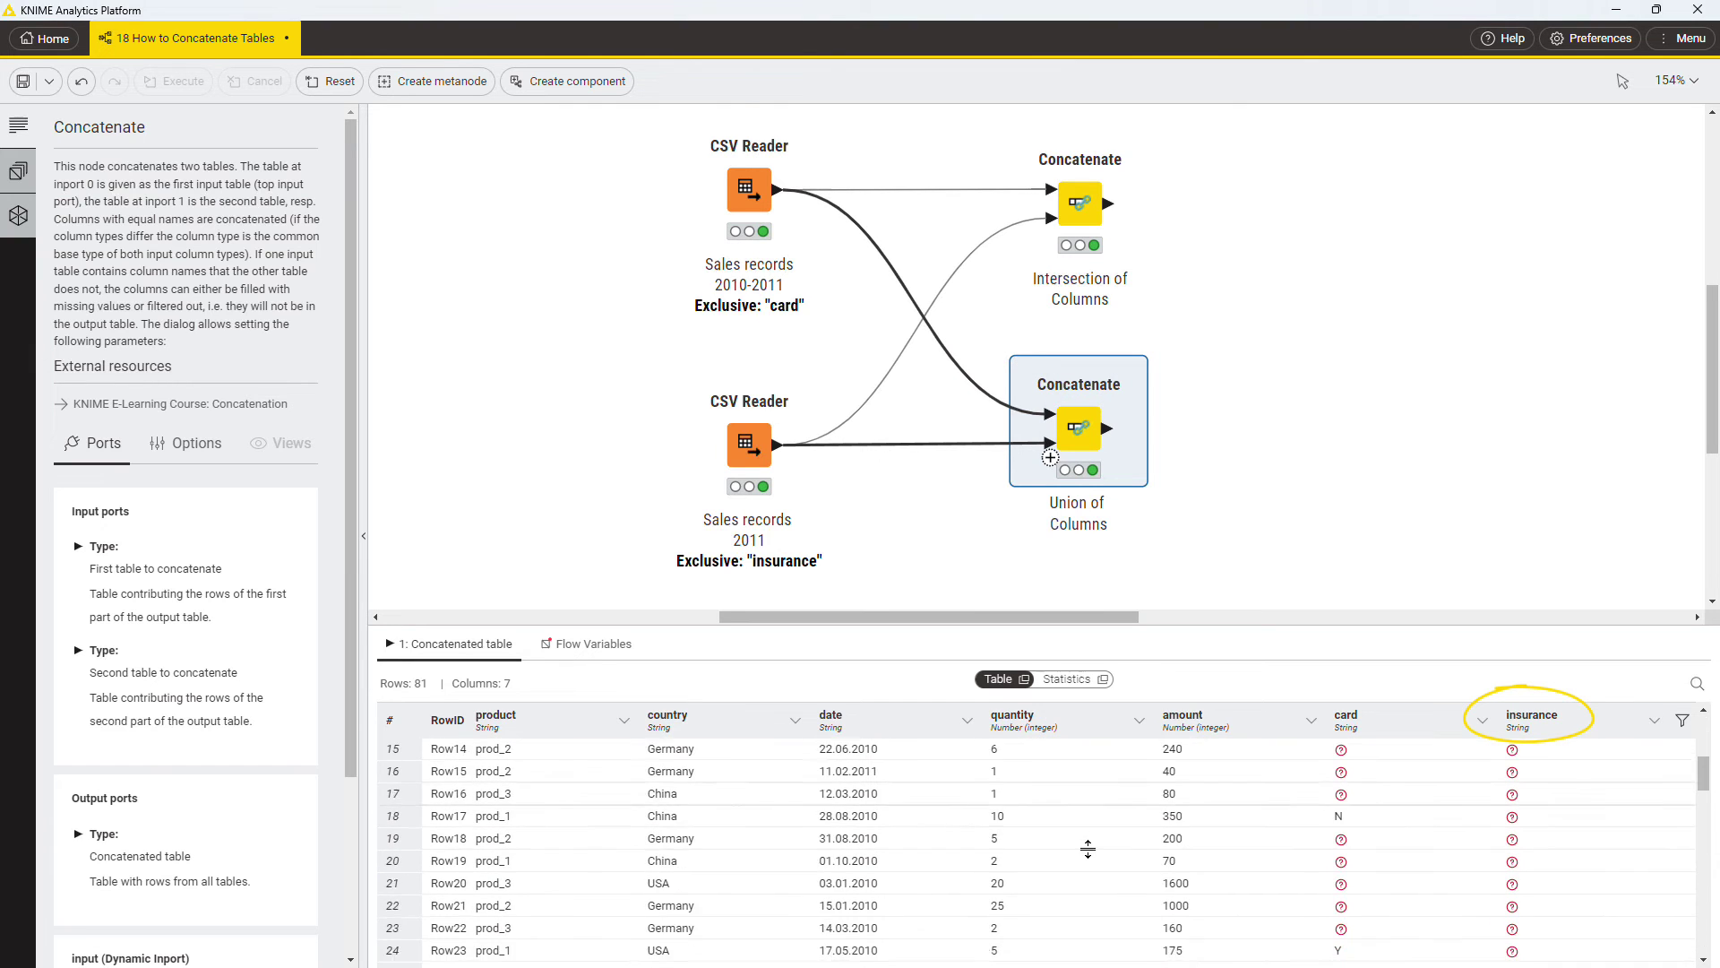
pyautogui.scroll(-3, 1091, 857)
pyautogui.scroll(-2, 1092, 857)
pyautogui.scroll(-2, 1089, 850)
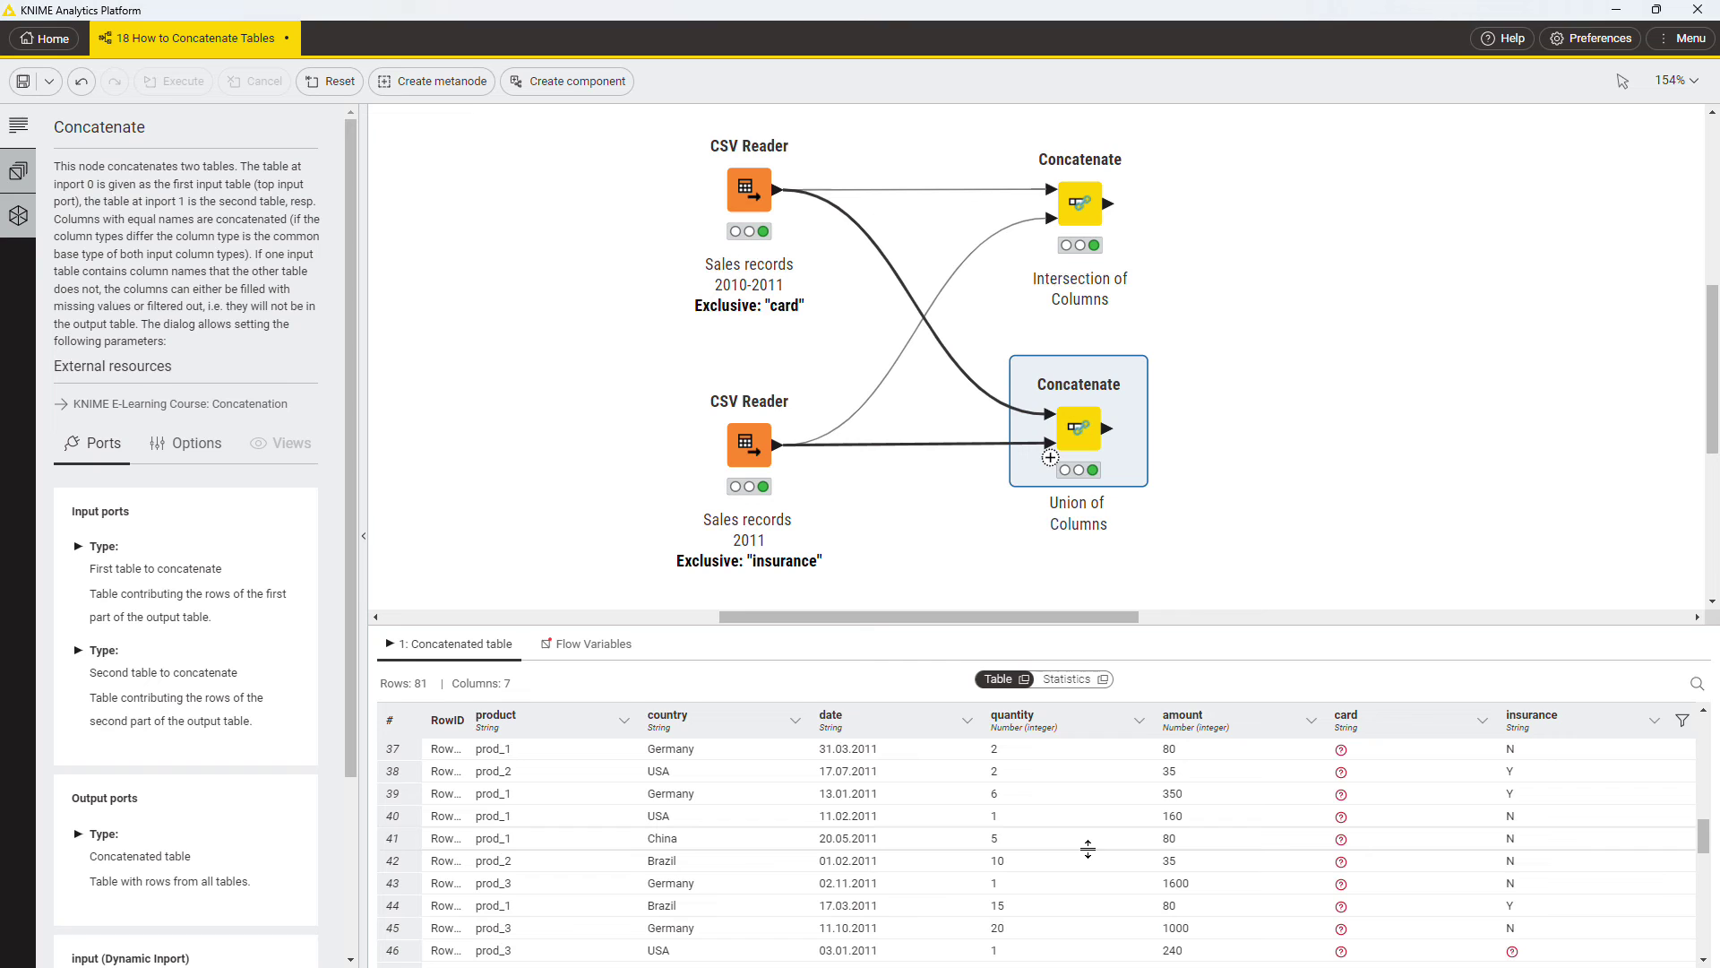
pyautogui.hscroll(3, 1225, 350)
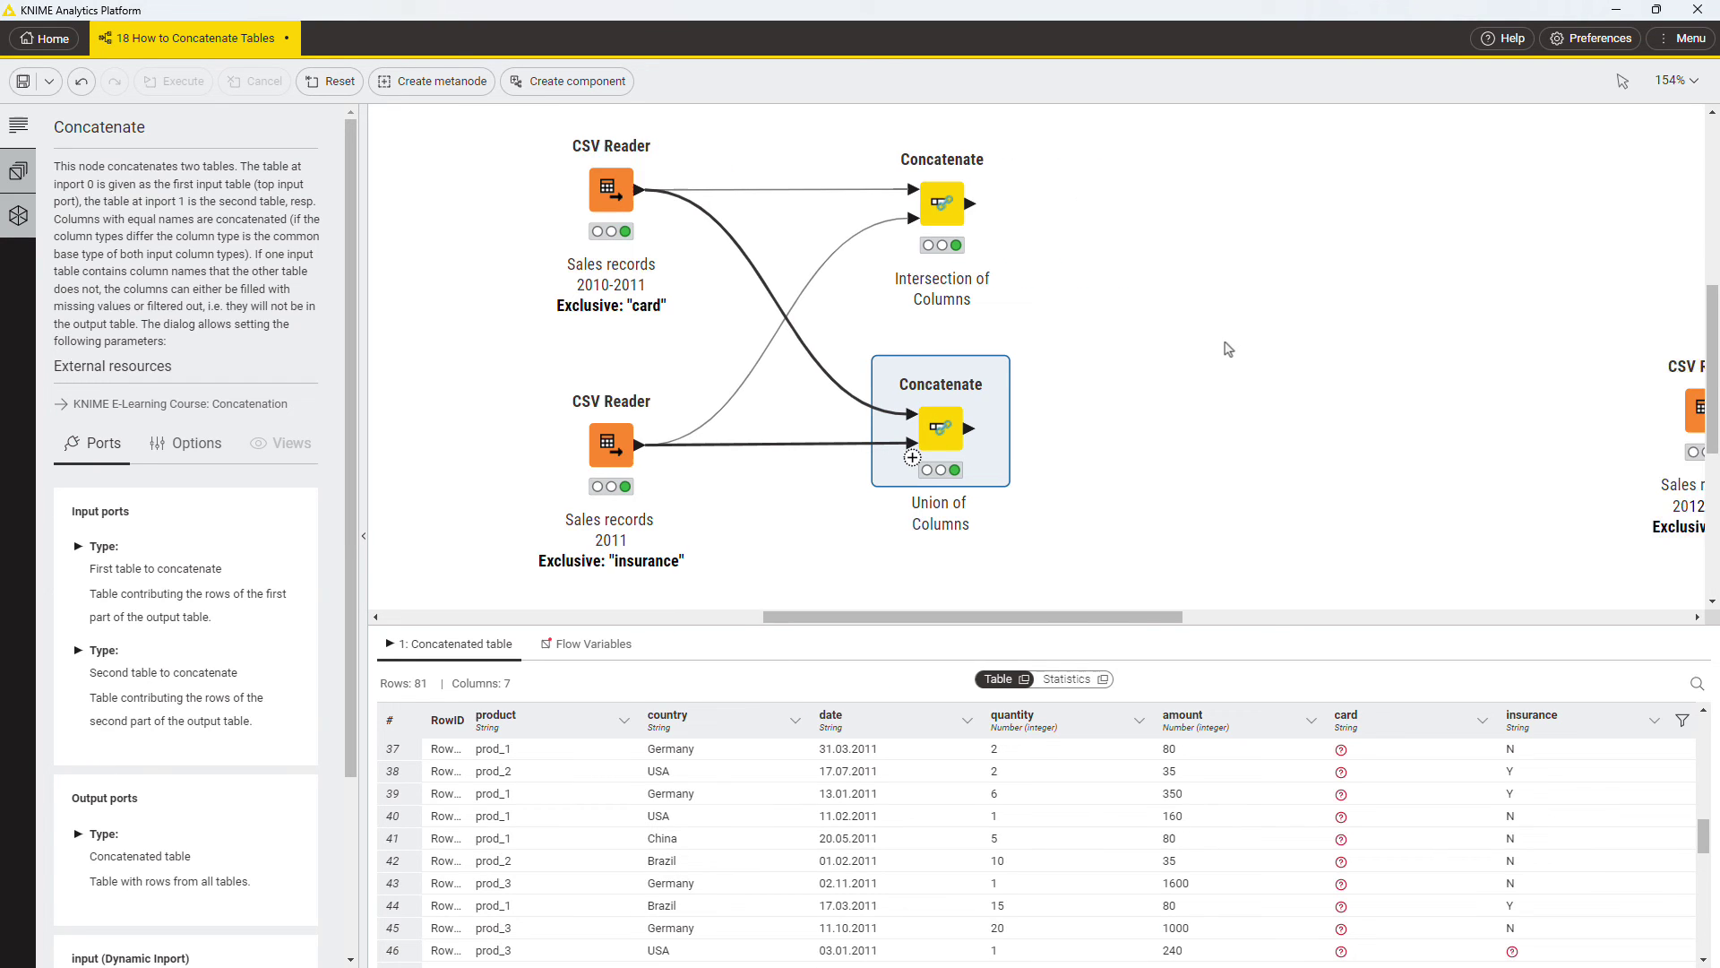
pyautogui.hscroll(3, 1225, 350)
pyautogui.hscroll(3, 1224, 351)
# Move the 2012-2013 CSV Reader and the third Concatenate node next to the workflow
pyautogui.moveTo(1238, 329); pyautogui.dragTo(1545, 498)
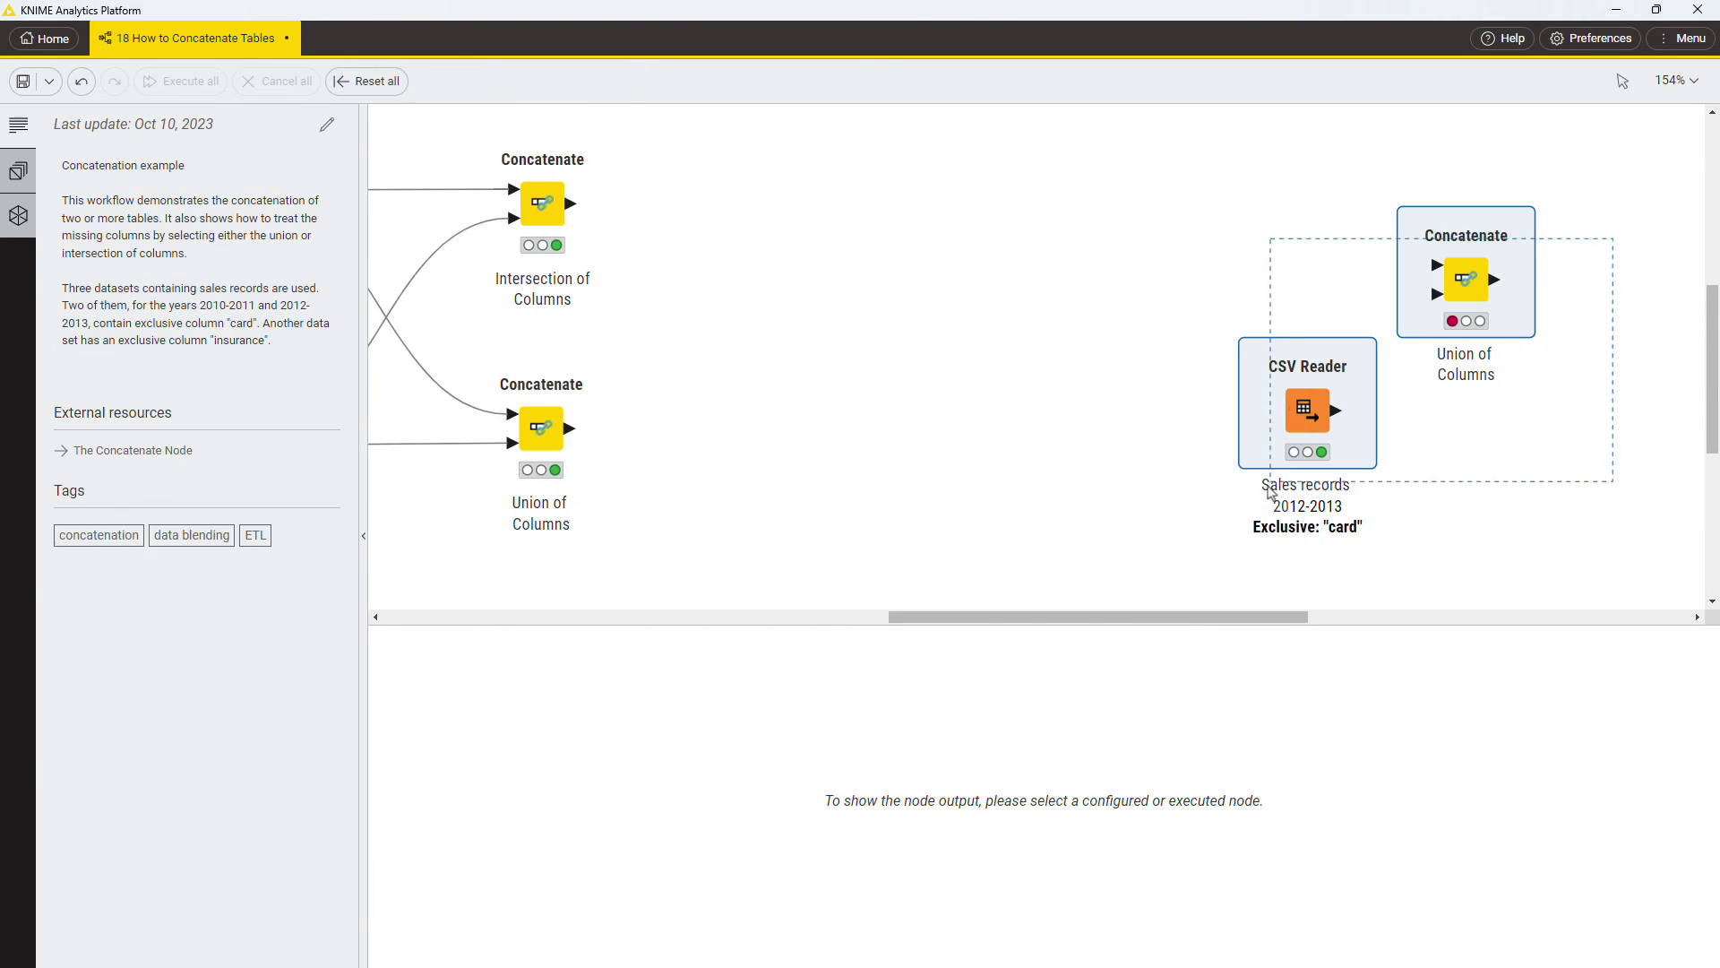
pyautogui.moveTo(1478, 411); pyautogui.dragTo(720, 467)
pyautogui.click(699, 269)
pyautogui.moveTo(541, 203)
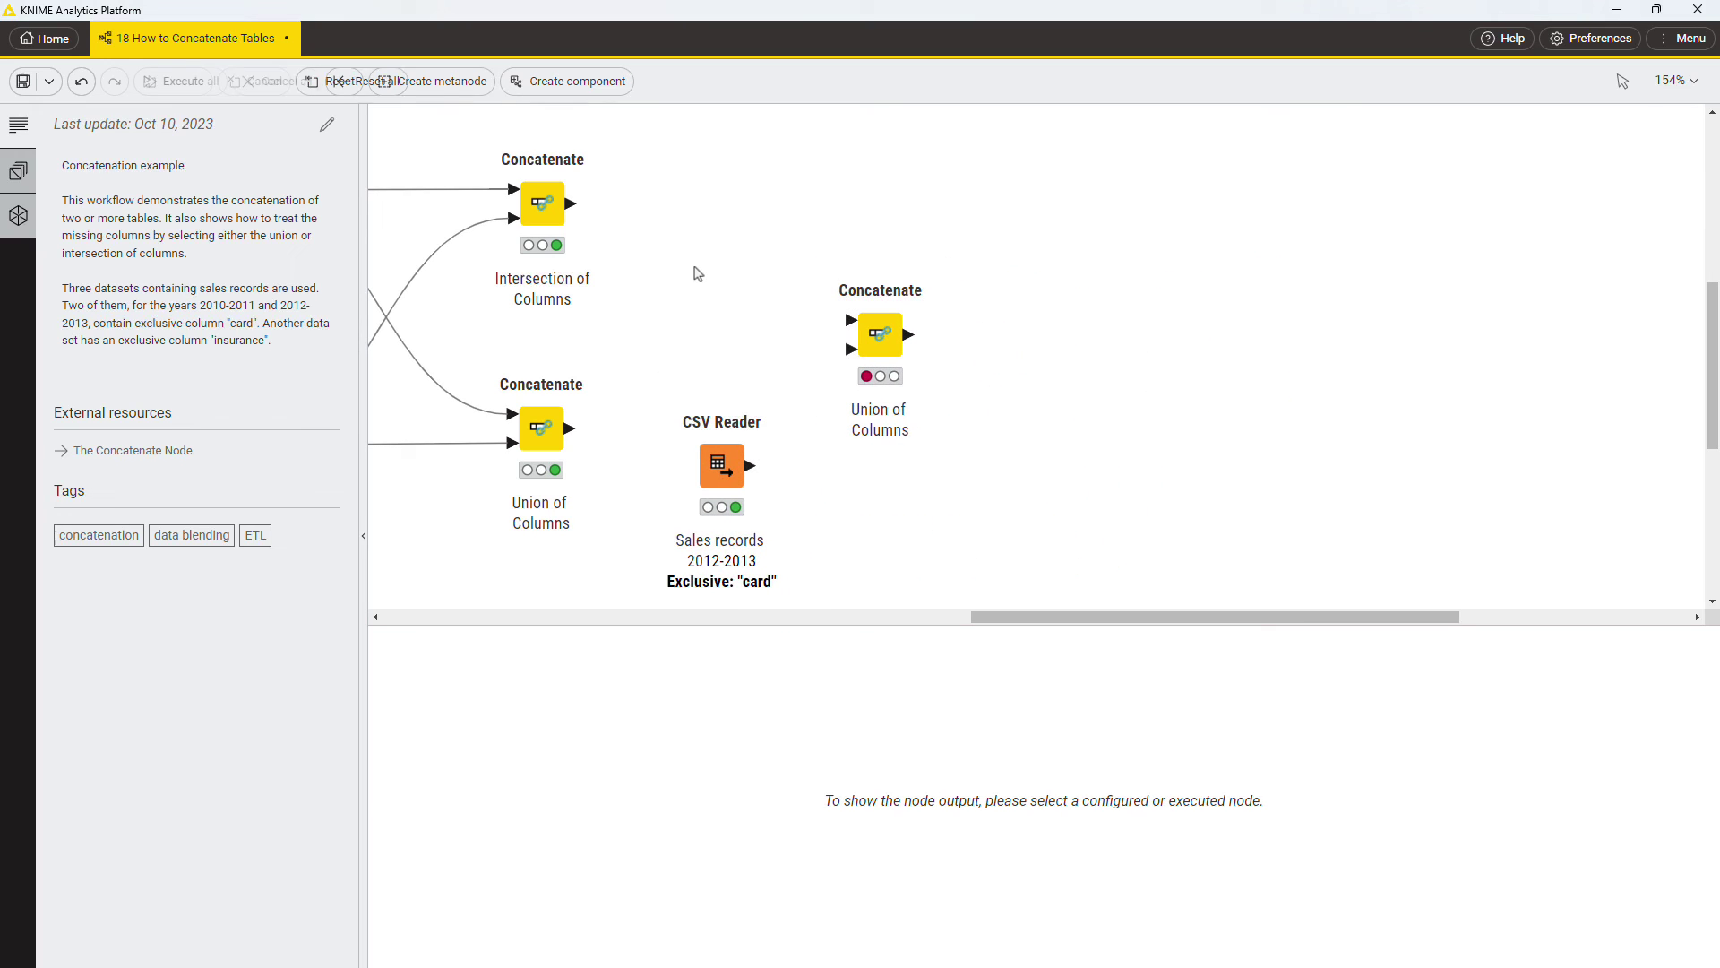
# Wire the intersection, union and 2012-2013 outputs into the third Concatenate, adding an input port
pyautogui.moveTo(571, 203); pyautogui.dragTo(851, 323)
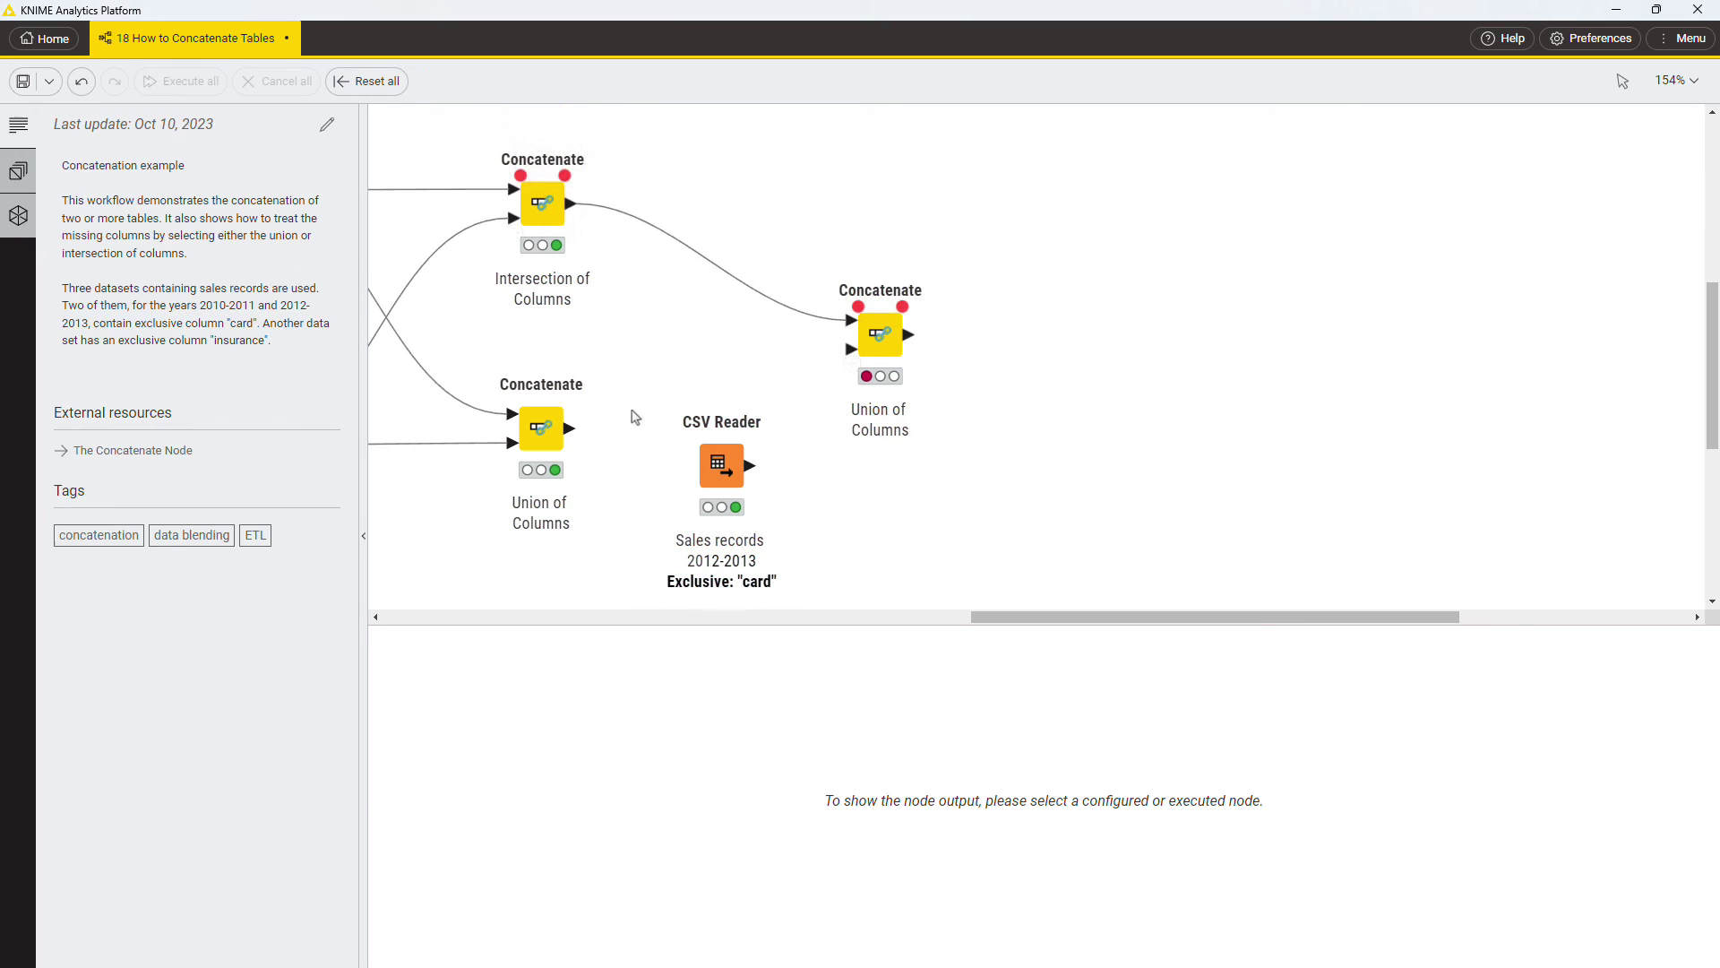
pyautogui.moveTo(570, 428); pyautogui.dragTo(850, 347)
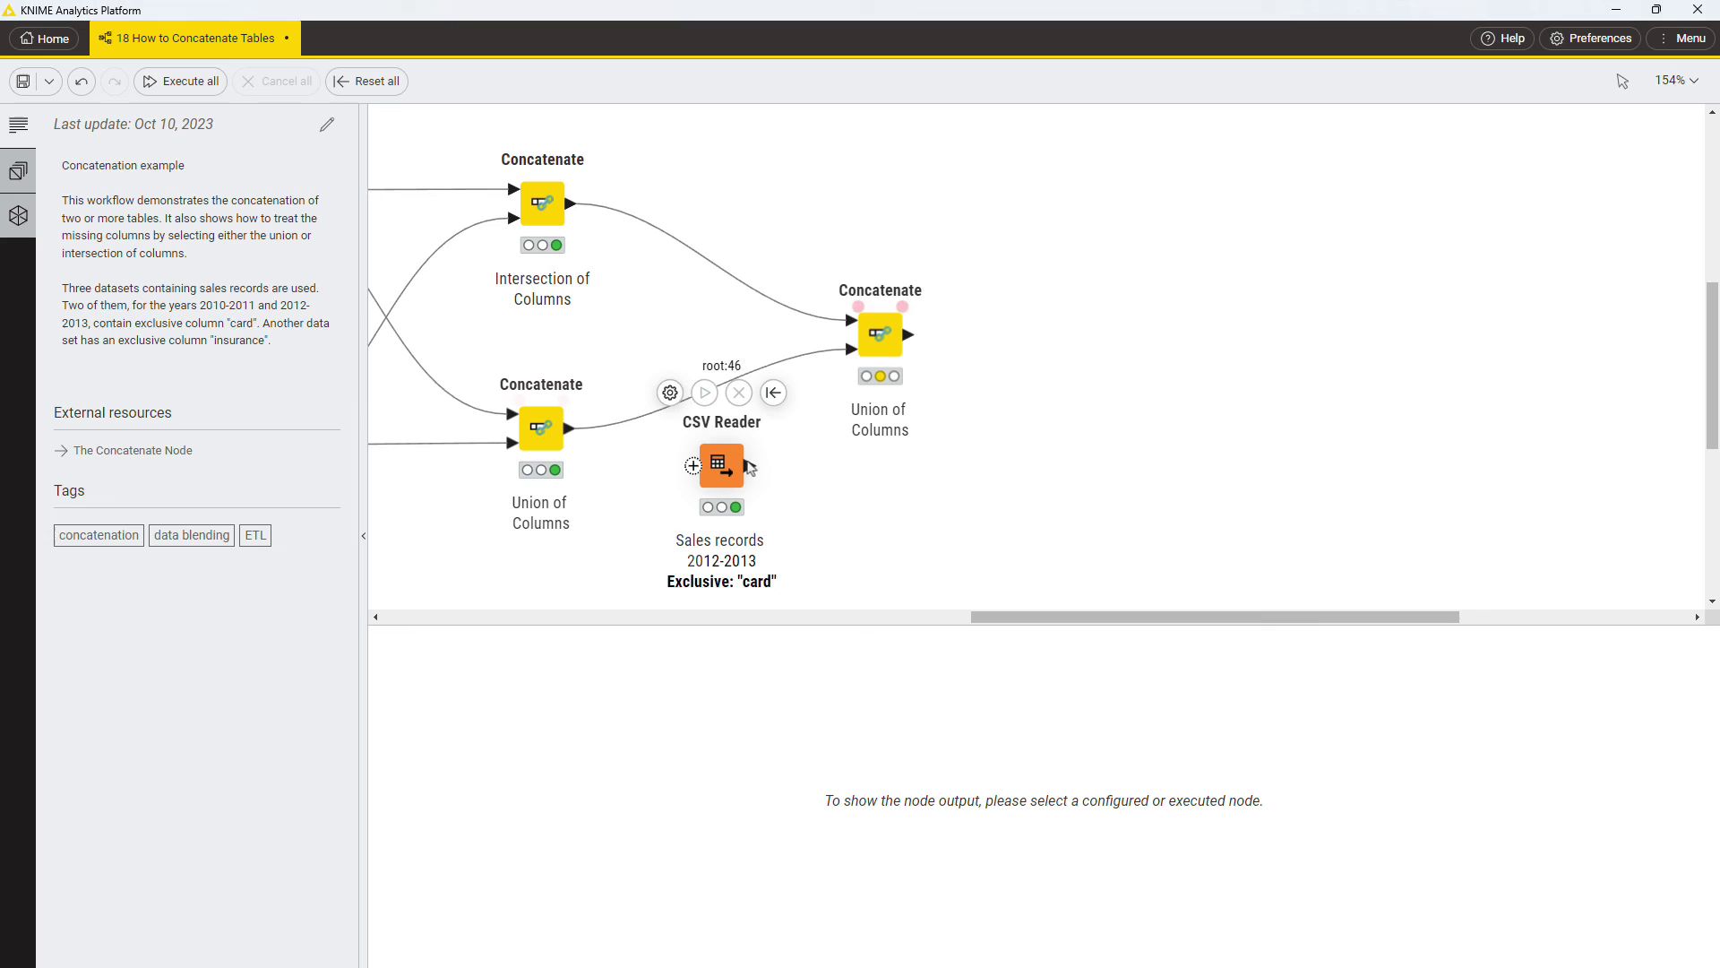
pyautogui.moveTo(753, 463); pyautogui.dragTo(849, 358)
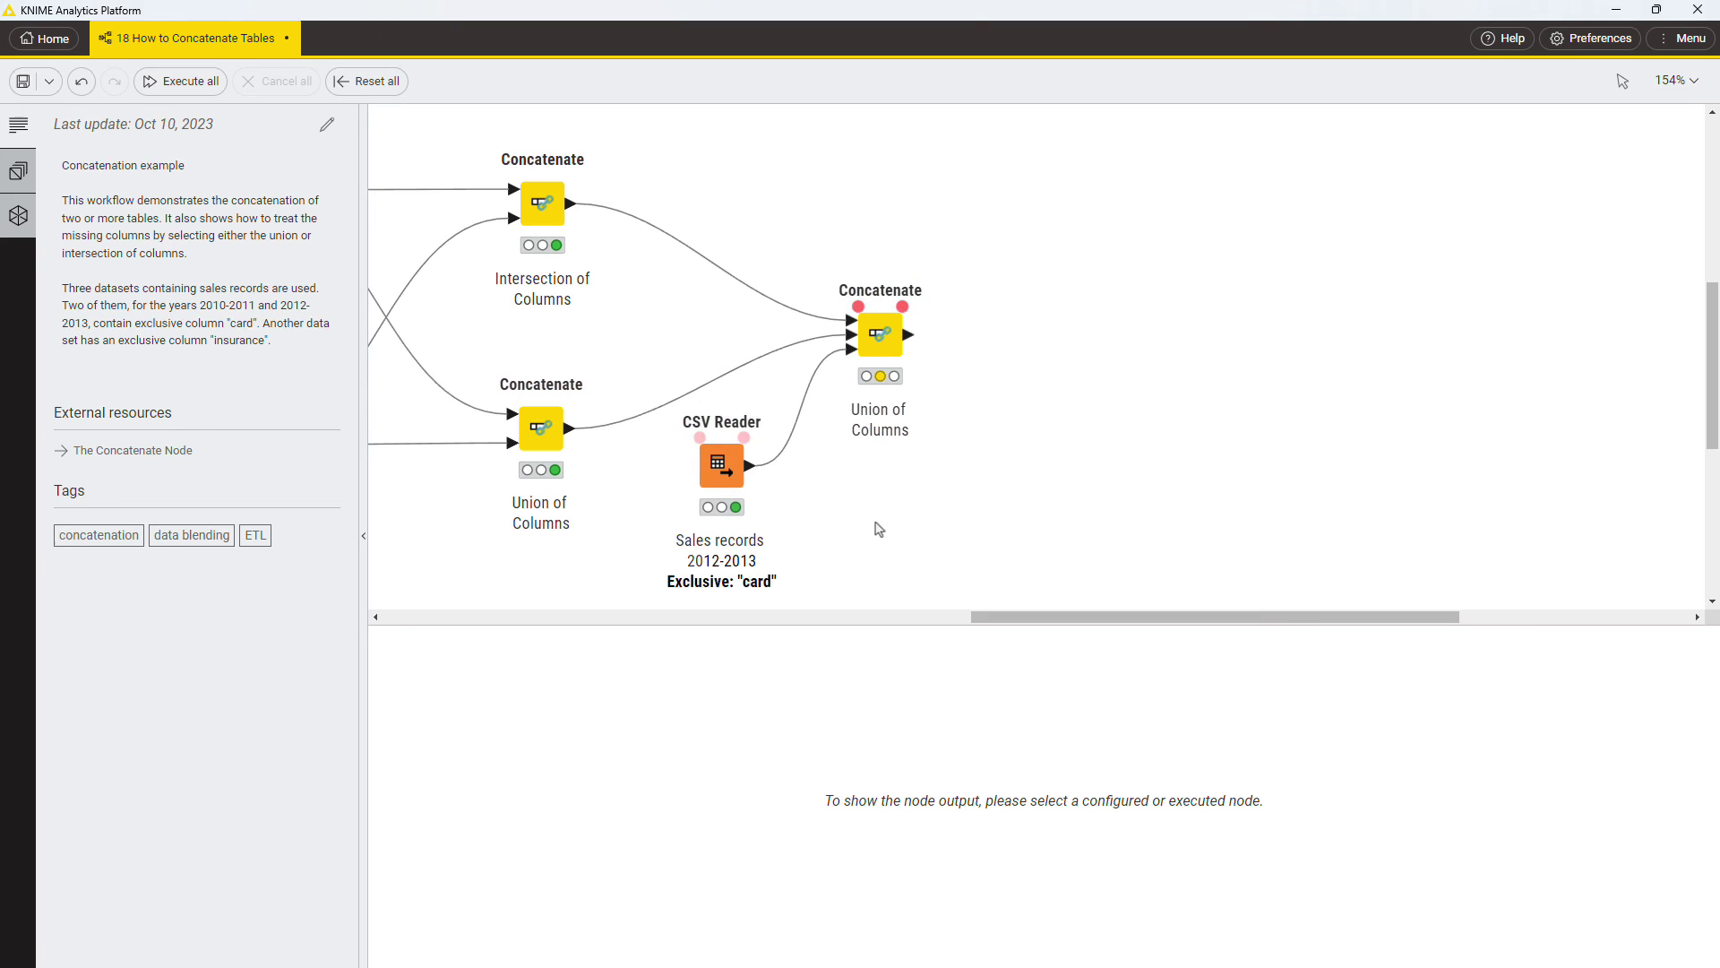
pyautogui.click(852, 374)
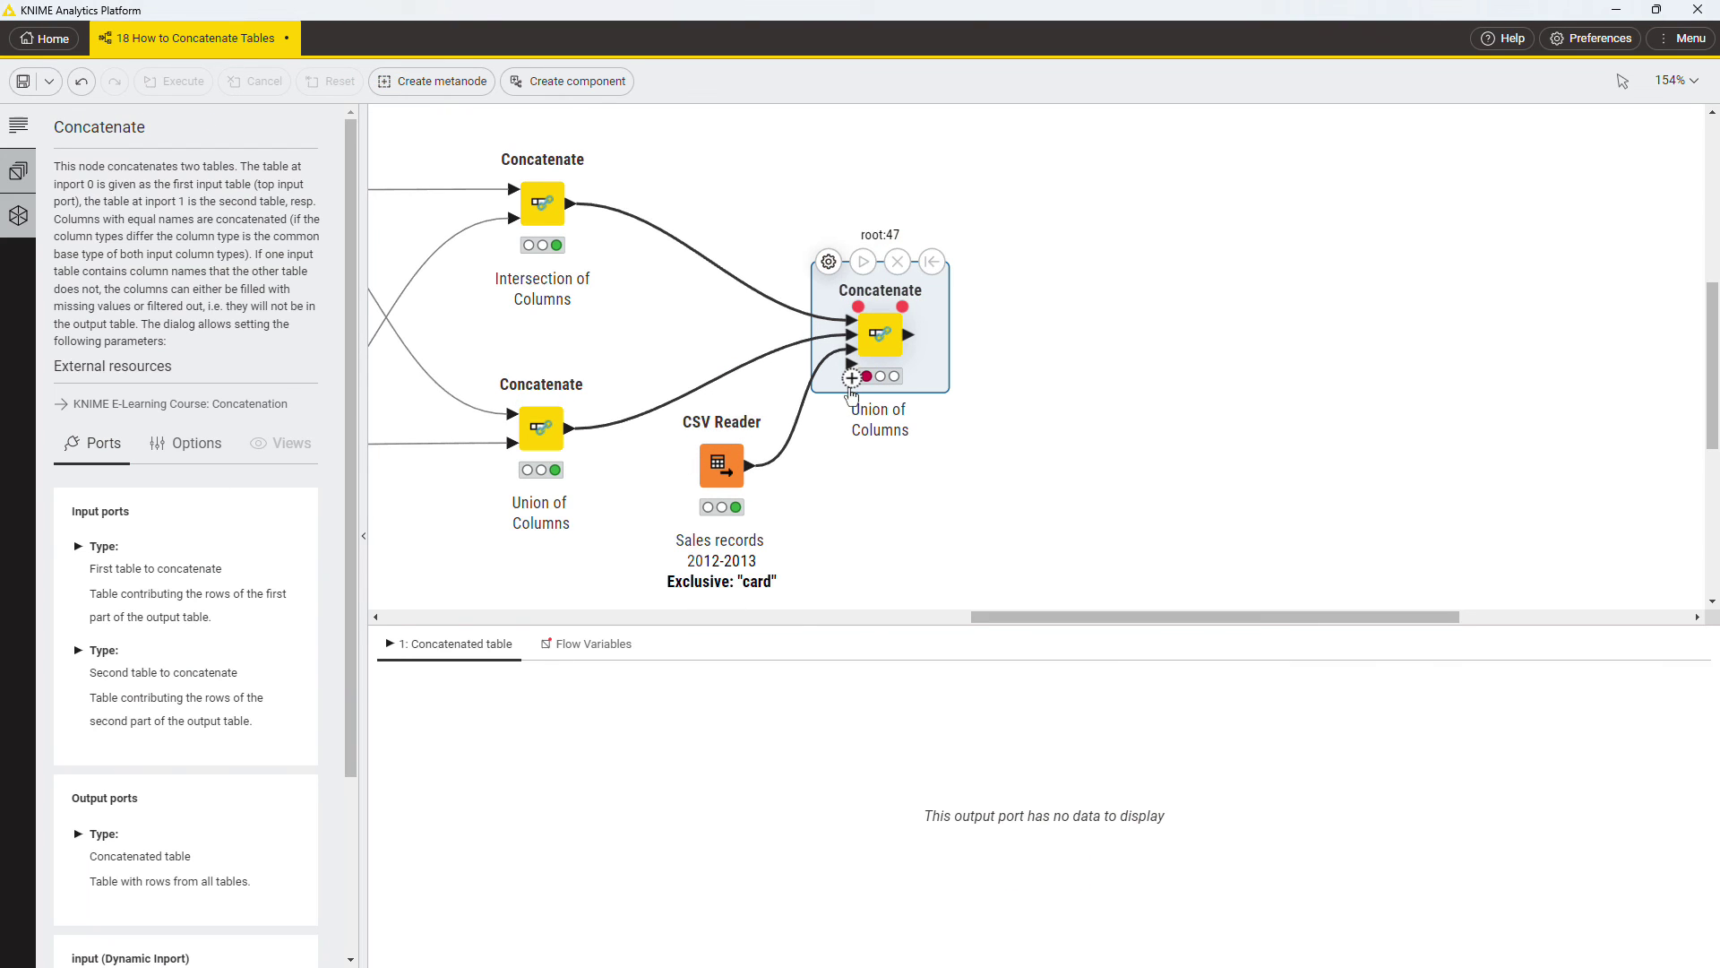
pyautogui.click(852, 386)
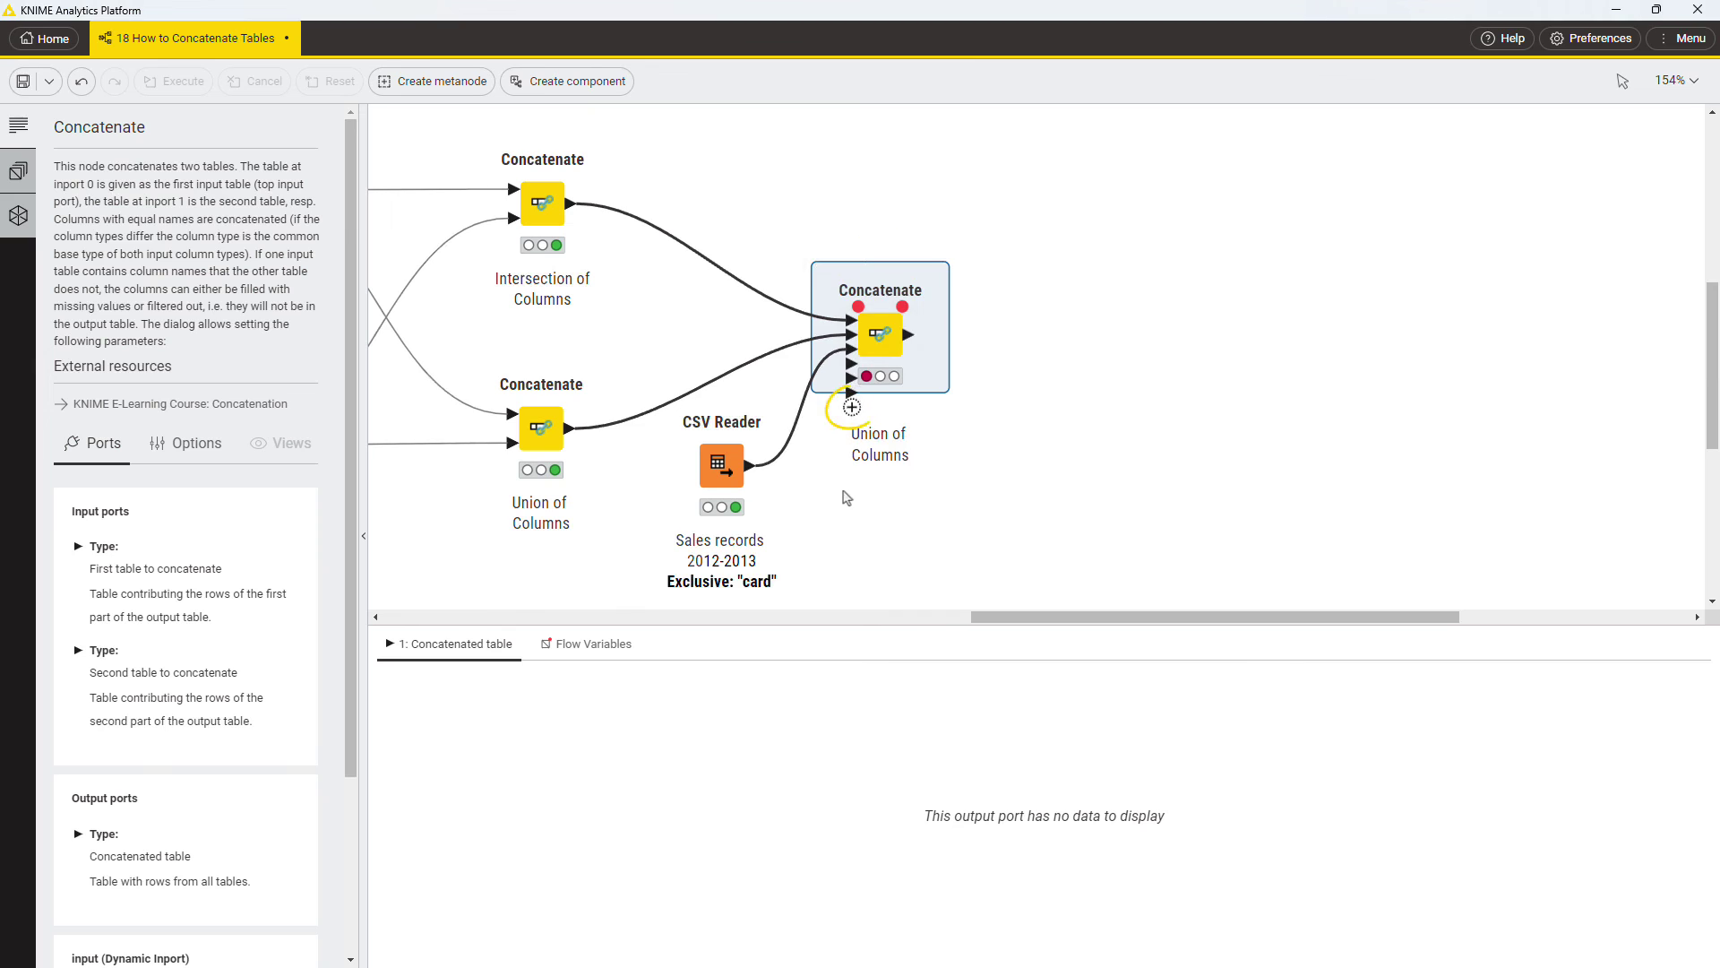